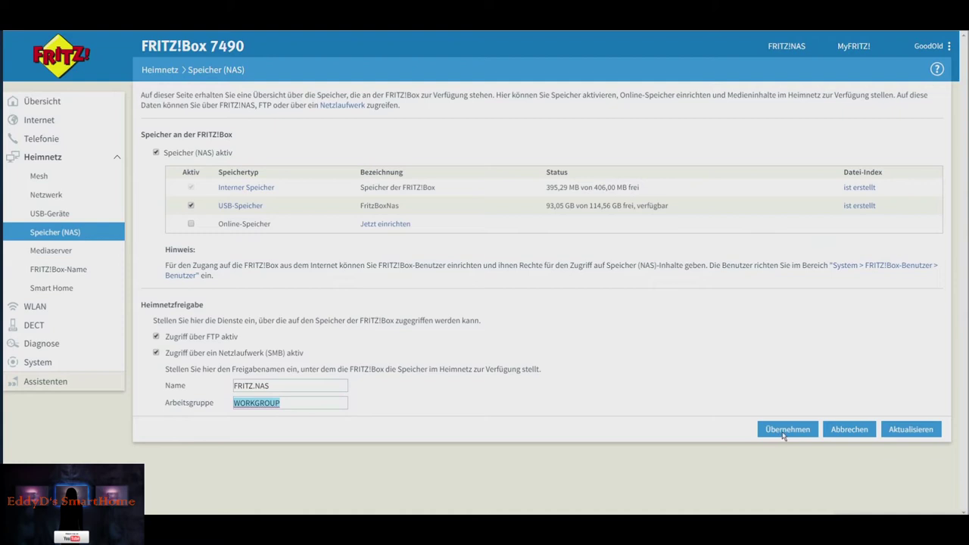
- Apply the NAS storage settings with FTP and SMB access under the share name FRITZ.NAS
{"action": "left_click", "coordinate": [784, 436]}
{"action": "left_click", "coordinate": [39, 362]}
- Create a new FRITZ!Box user 'Youtube' with a password, removing the FRITZ!Box settings permission
{"action": "left_click", "coordinate": [69, 327]}
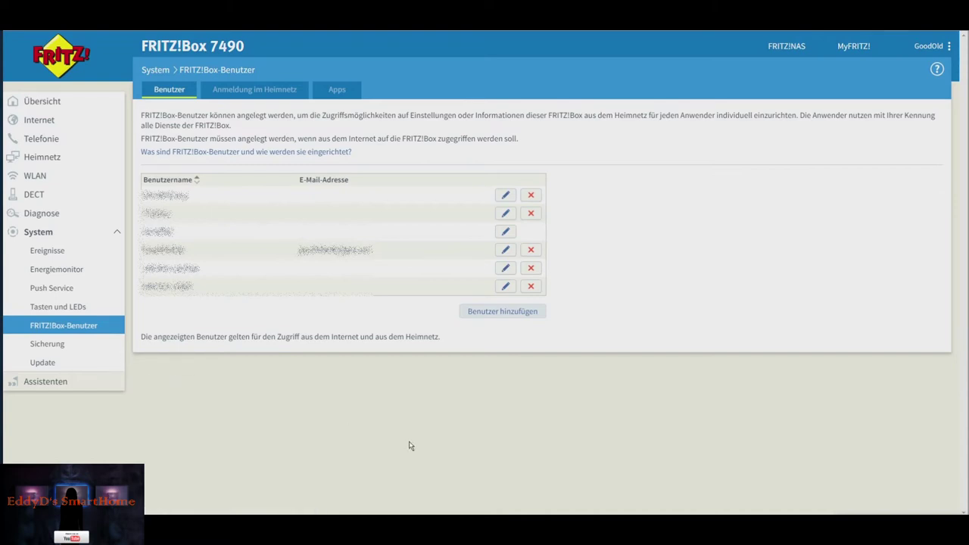
{"action": "left_click", "coordinate": [487, 312]}
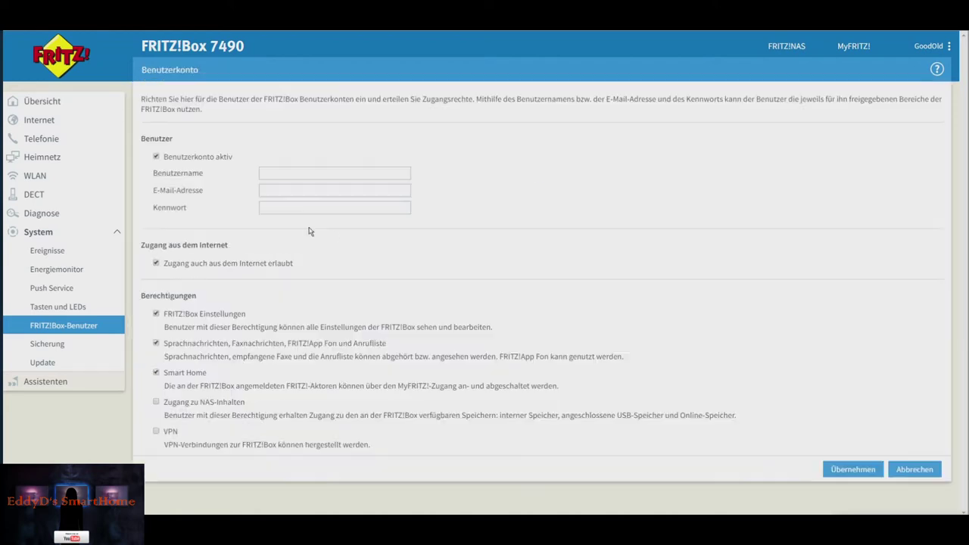
{"action": "left_click", "coordinate": [289, 175]}
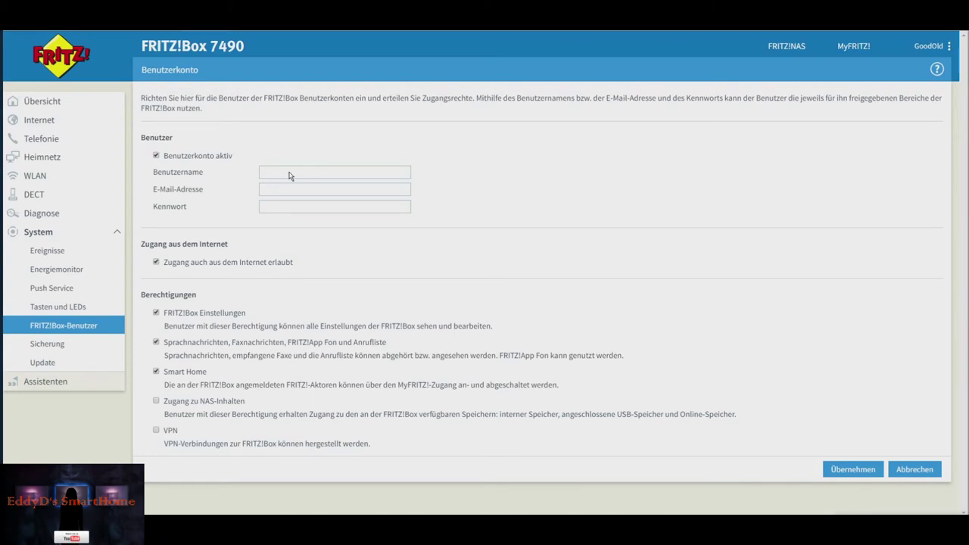
{"action": "type", "text": "Youtube"}
{"action": "key", "text": "Tab"}
{"action": "key", "text": "Tab"}
{"action": "type", "text": "Youtube123"}
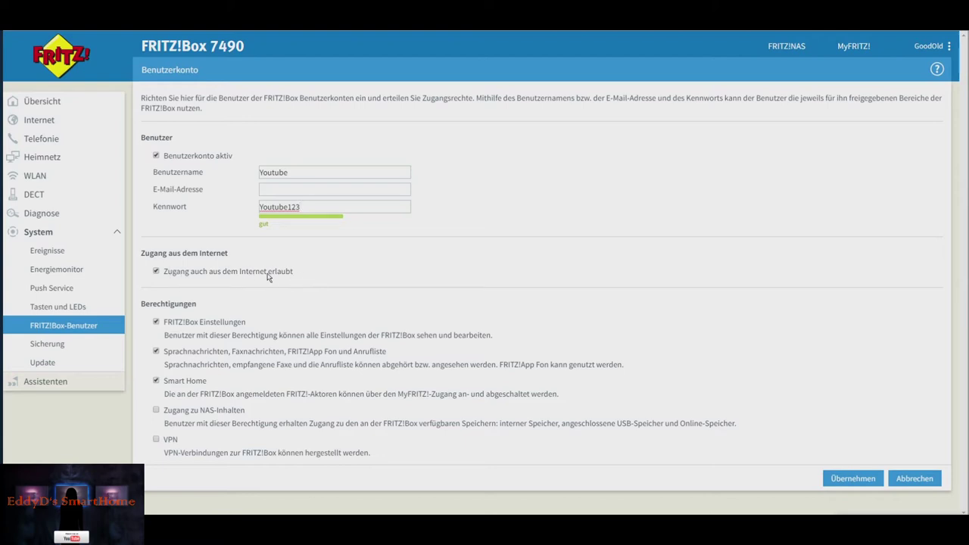
{"action": "left_click", "coordinate": [156, 322]}
- Remove the voice messages and Smart Home permissions and grant NAS content access
{"action": "left_click", "coordinate": [156, 352]}
{"action": "left_click", "coordinate": [156, 381]}
{"action": "left_click", "coordinate": [156, 409]}
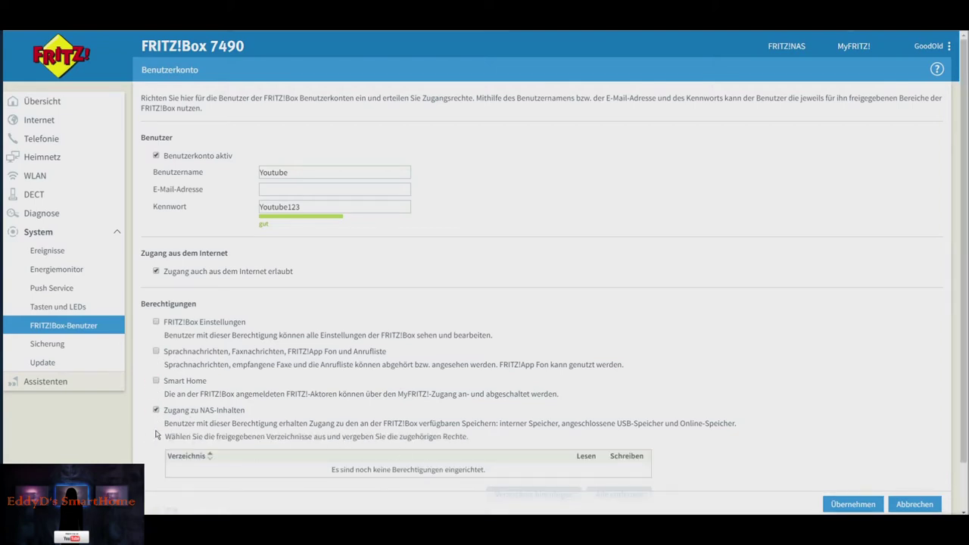
{"action": "scroll", "coordinate": [195, 421], "scroll_direction": "down", "scroll_amount": 1}
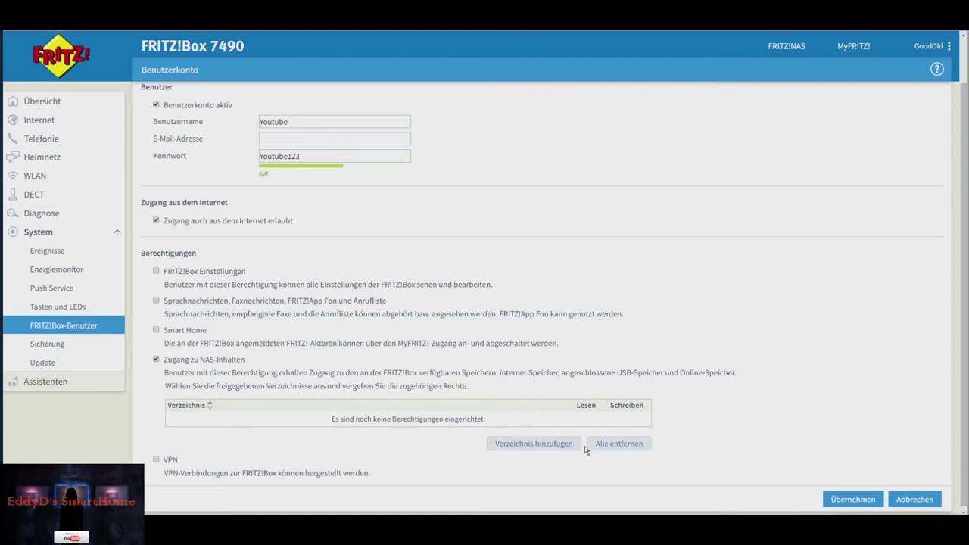
- Share all storage available on the FRITZ!Box with the user and save the account
{"action": "left_click", "coordinate": [546, 444]}
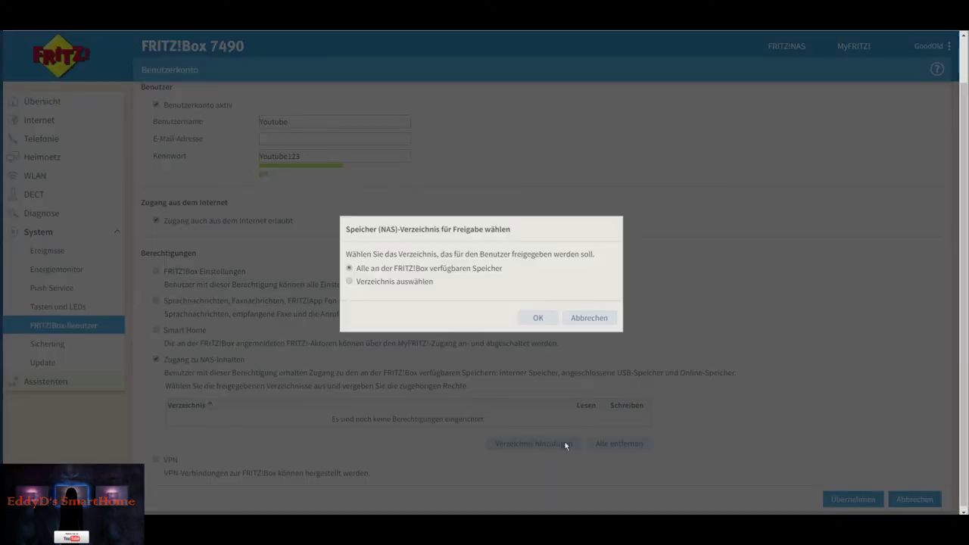
{"action": "left_click", "coordinate": [350, 269]}
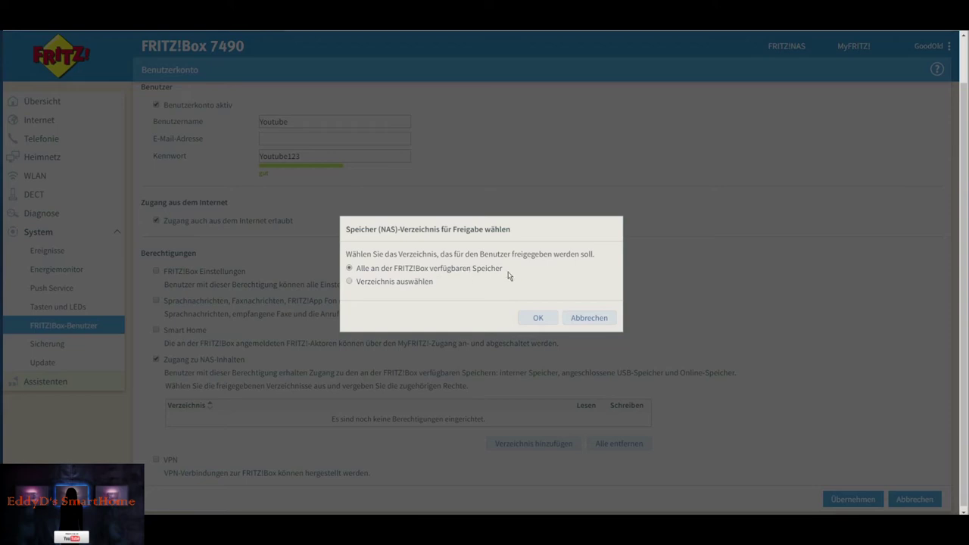
{"action": "left_click", "coordinate": [539, 320]}
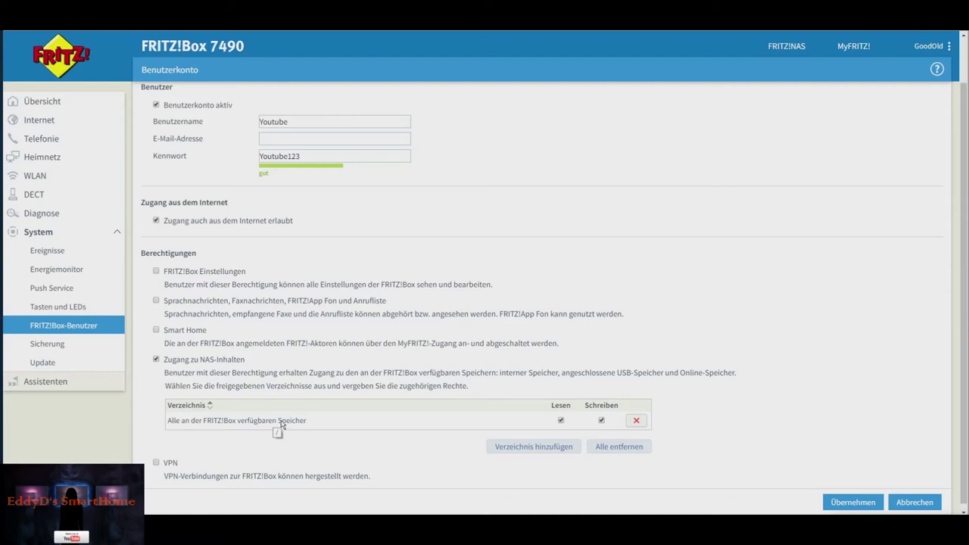
{"action": "left_click", "coordinate": [849, 505]}
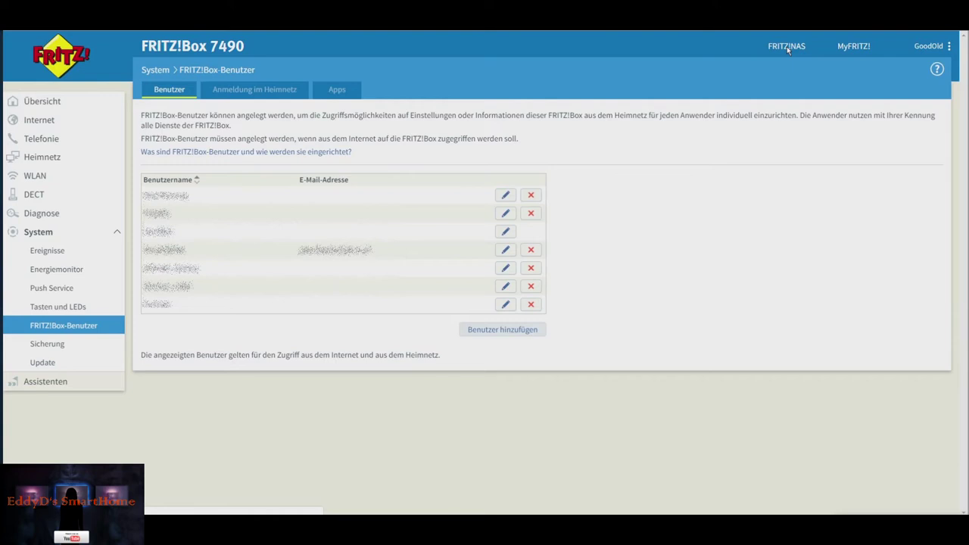
{"action": "left_click", "coordinate": [787, 46]}
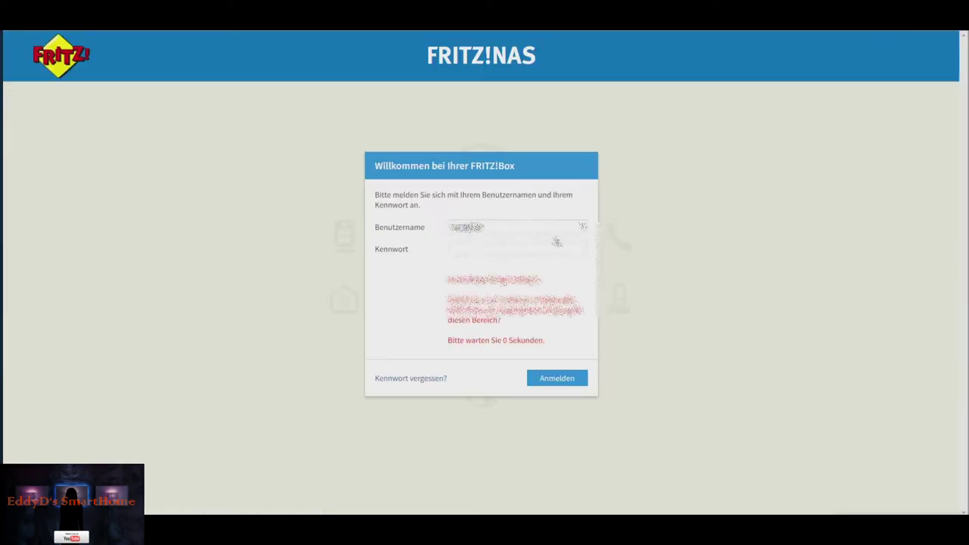
- Sign in to FRITZ!NAS as the new Youtube user with its password
{"action": "left_click", "coordinate": [583, 227]}
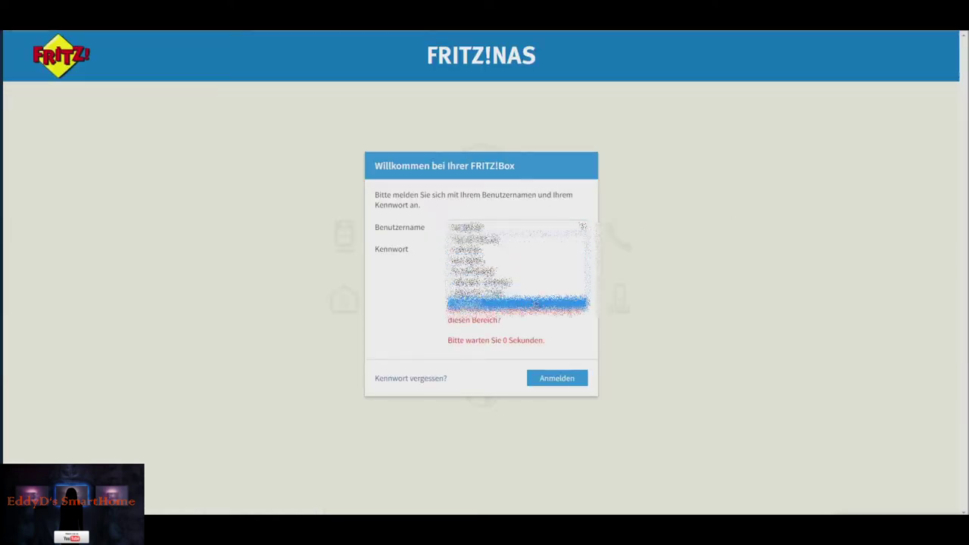
{"action": "left_click", "coordinate": [536, 303]}
{"action": "left_click", "coordinate": [498, 250]}
{"action": "type", "text": "•"}
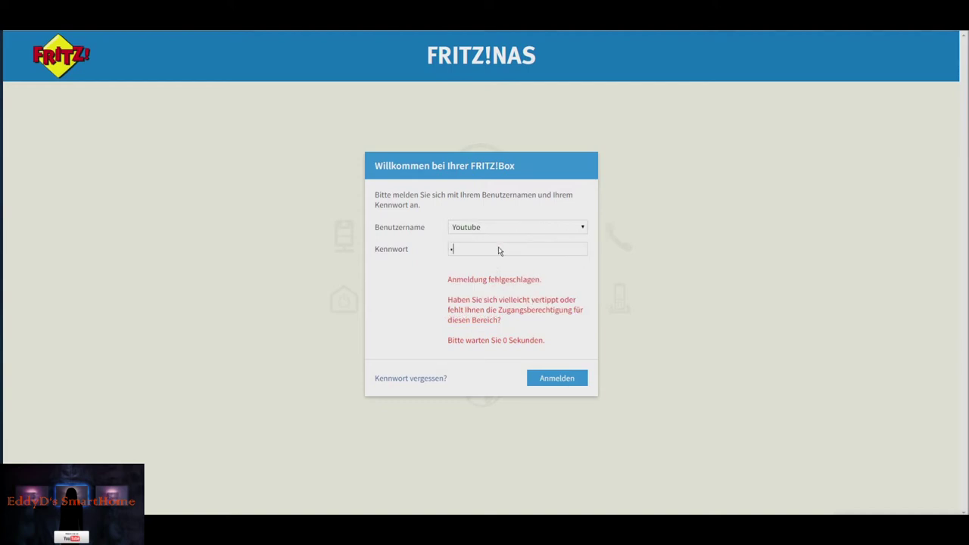
{"action": "type", "text": "•••••••••"}
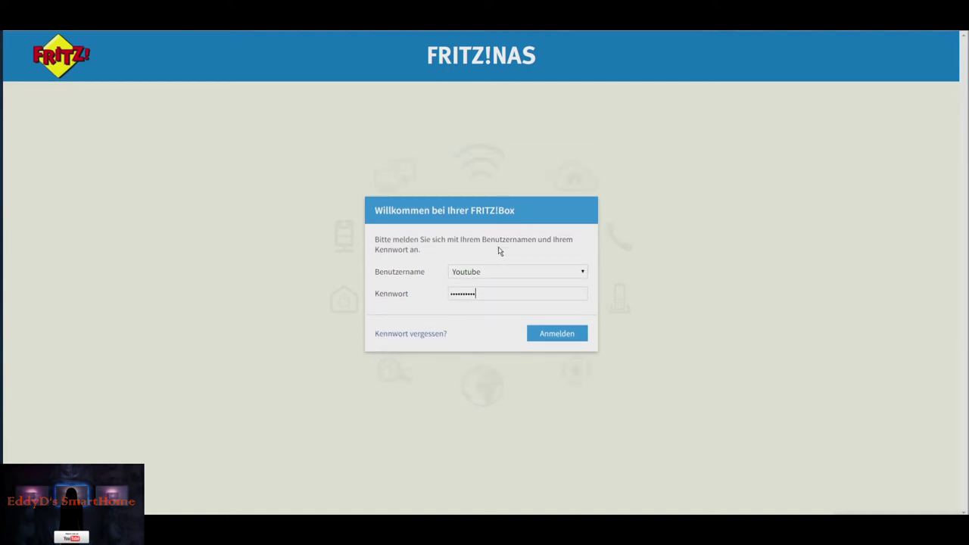
{"action": "left_click", "coordinate": [553, 334]}
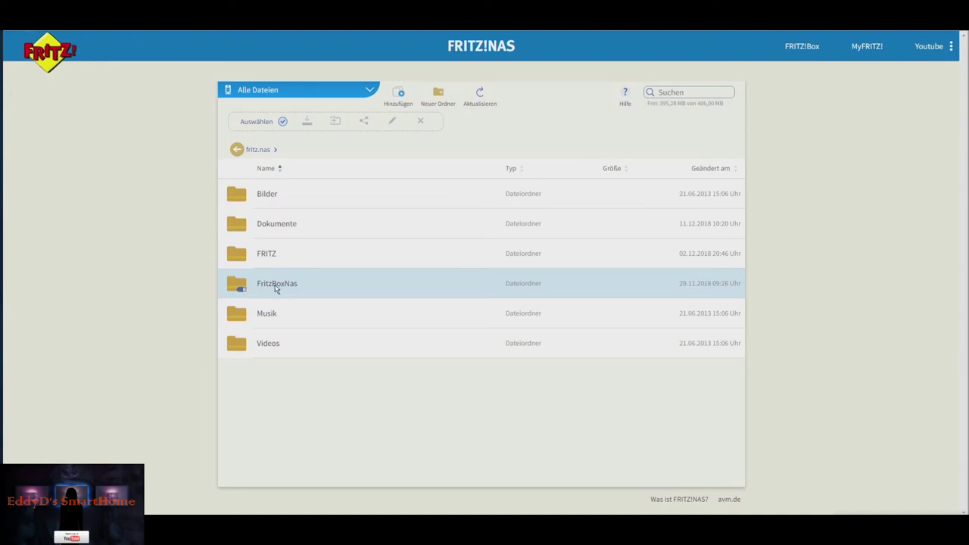
- Open FritzBoxNas > USBStick, then start and cancel a new folder
{"action": "left_click", "coordinate": [288, 283]}
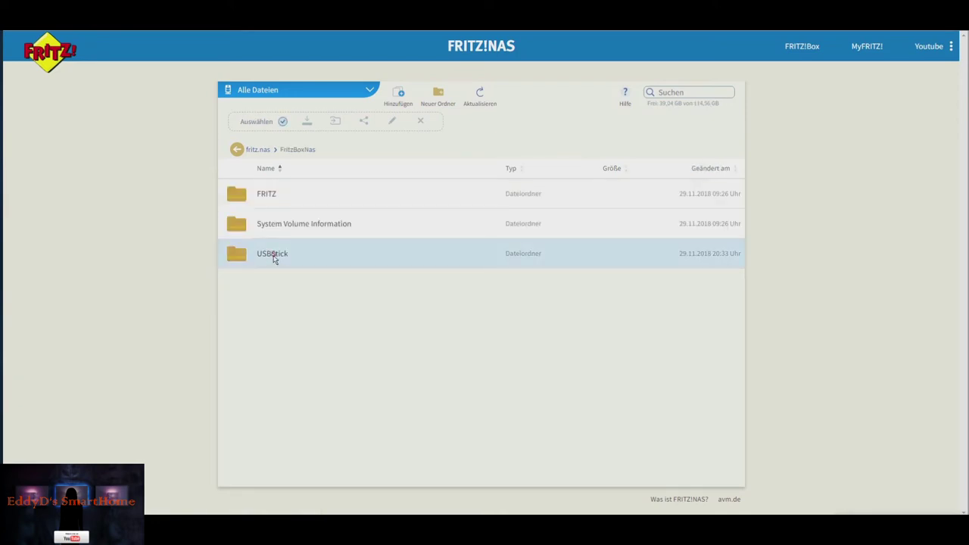
{"action": "left_click", "coordinate": [274, 256]}
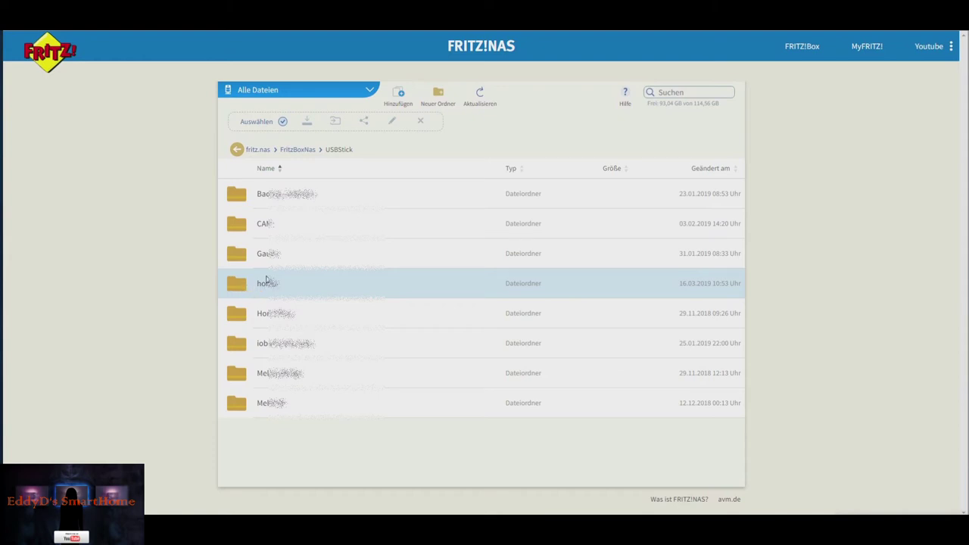
{"action": "left_click", "coordinate": [440, 93]}
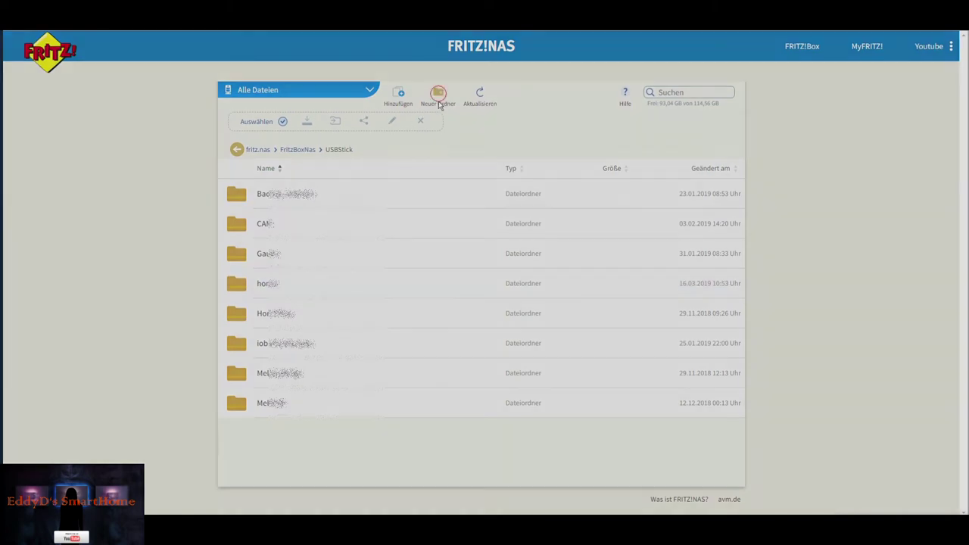
{"action": "left_click", "coordinate": [607, 303]}
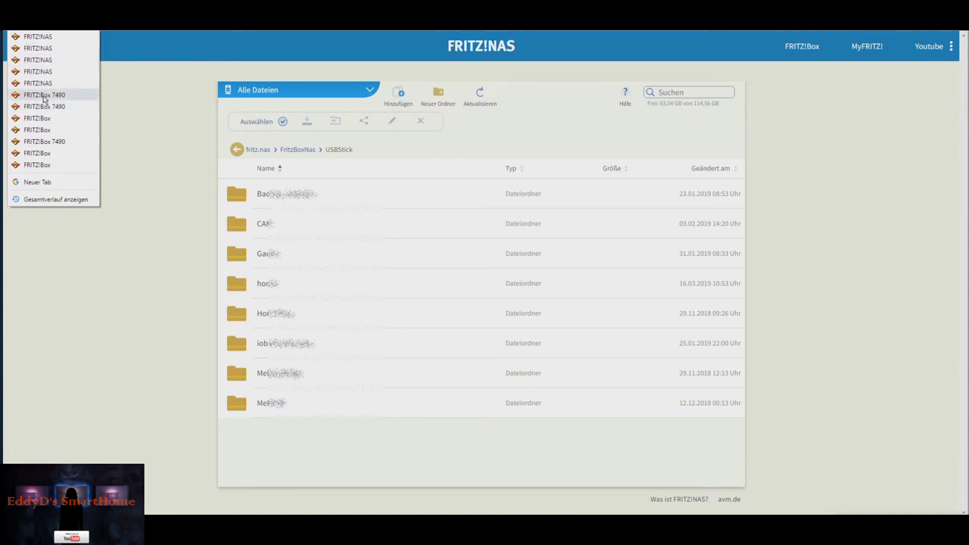
- Log back into the FRITZ!Box 7490 and open the Youtube user's account for editing
{"action": "left_click", "coordinate": [44, 96]}
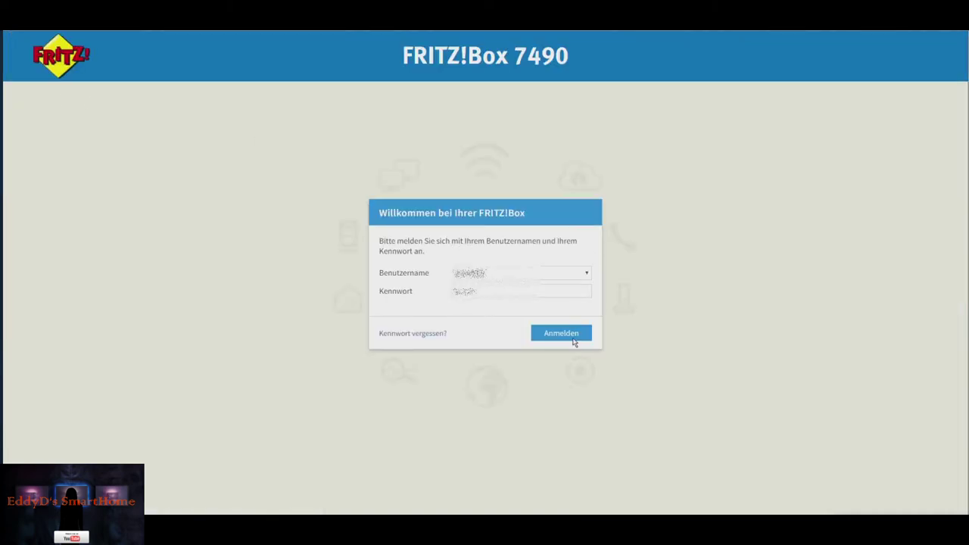
{"action": "left_click", "coordinate": [574, 340]}
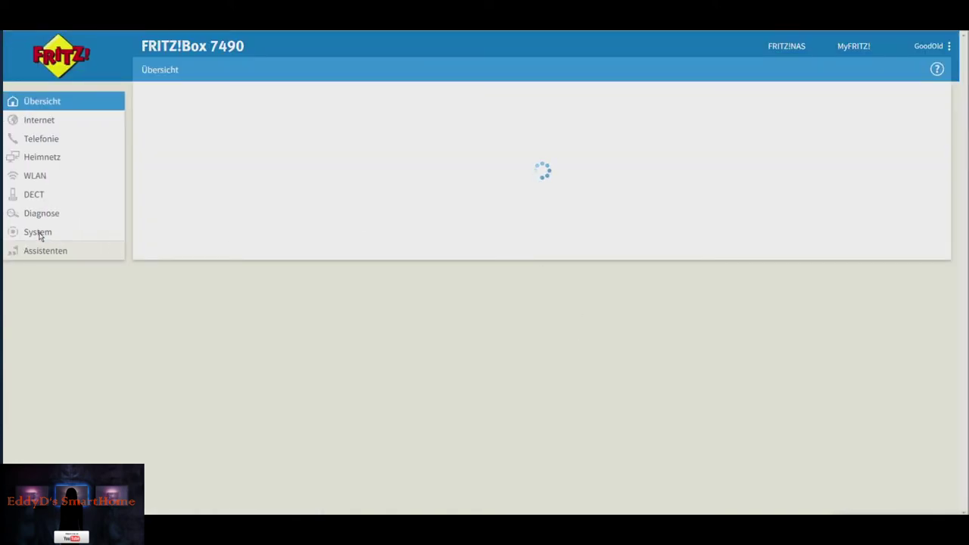
{"action": "left_click", "coordinate": [41, 235]}
{"action": "left_click", "coordinate": [81, 326]}
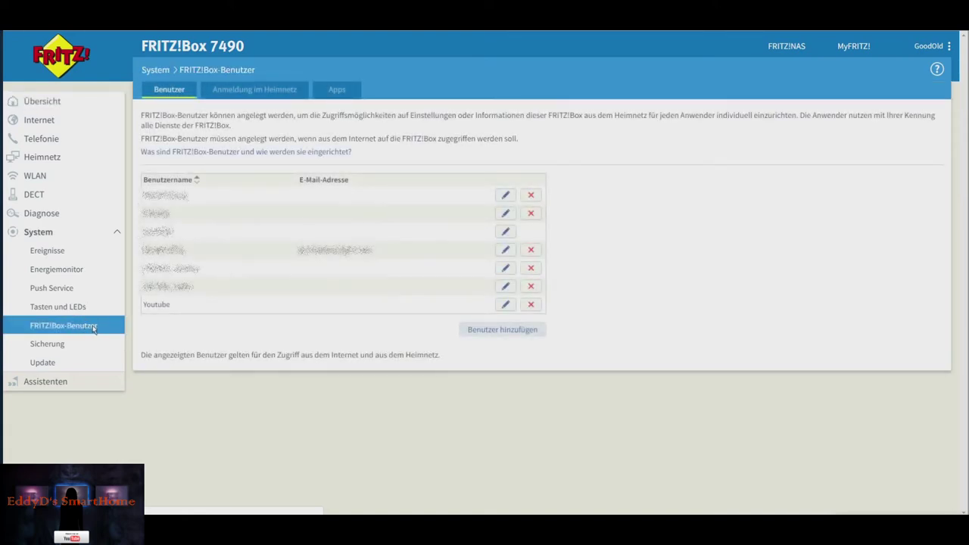
{"action": "left_click", "coordinate": [506, 305]}
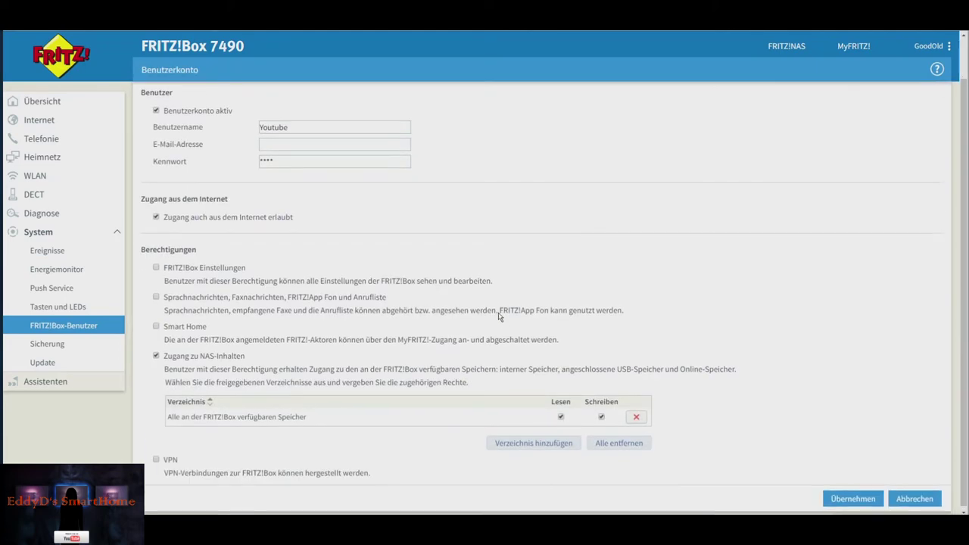
- Add the FritzBoxNas/USBStick/honor folder as a shared directory for the user
{"action": "left_click", "coordinate": [538, 442]}
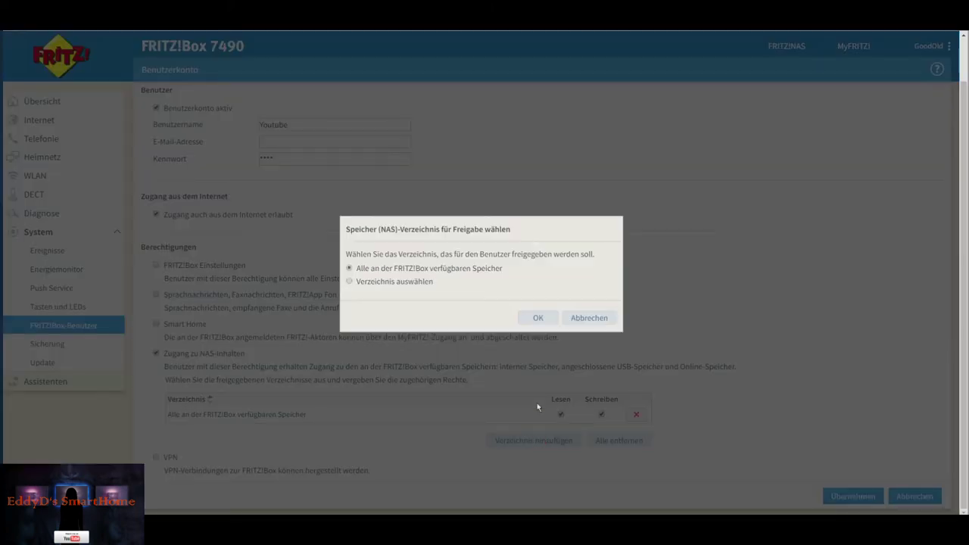
{"action": "left_click", "coordinate": [385, 281]}
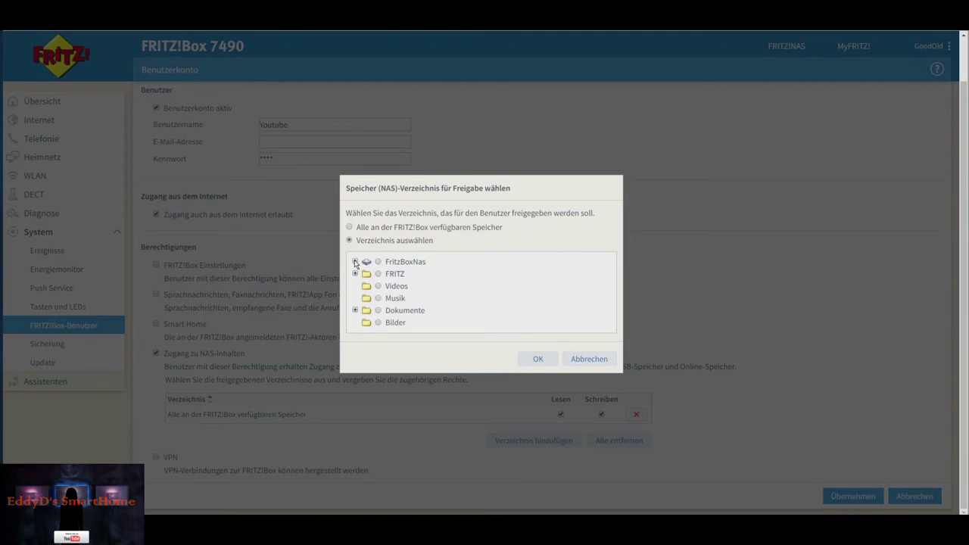
{"action": "left_click", "coordinate": [355, 262]}
{"action": "left_click", "coordinate": [368, 279]}
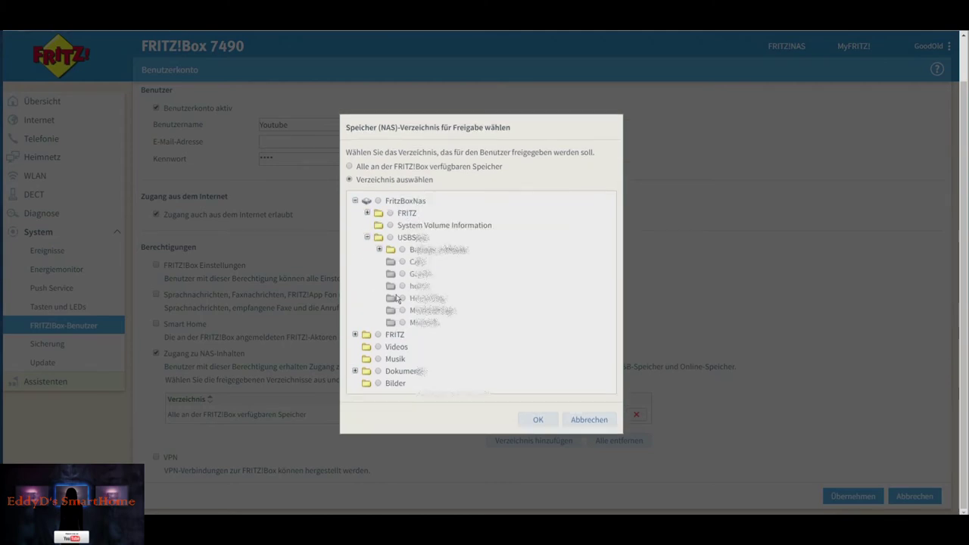
{"action": "left_click", "coordinate": [402, 287]}
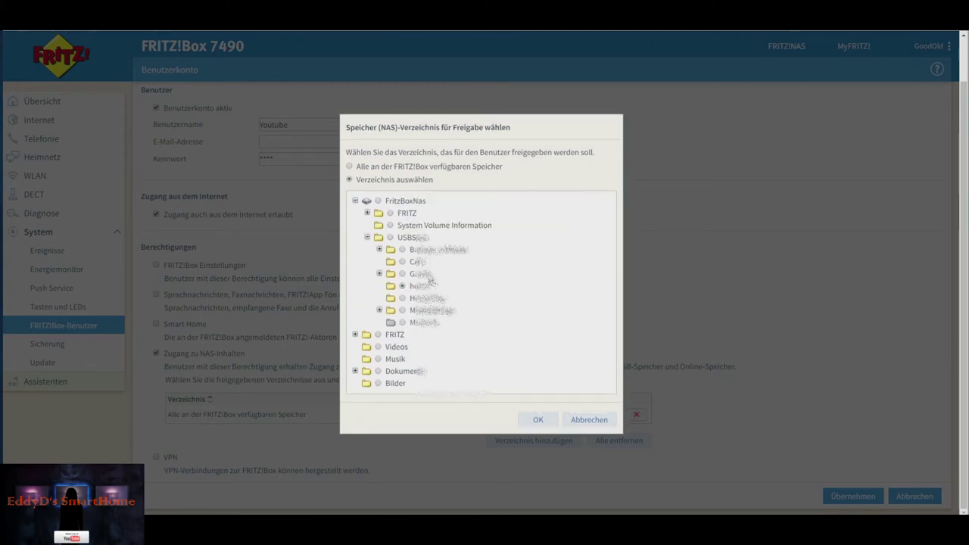
{"action": "left_click", "coordinate": [536, 421]}
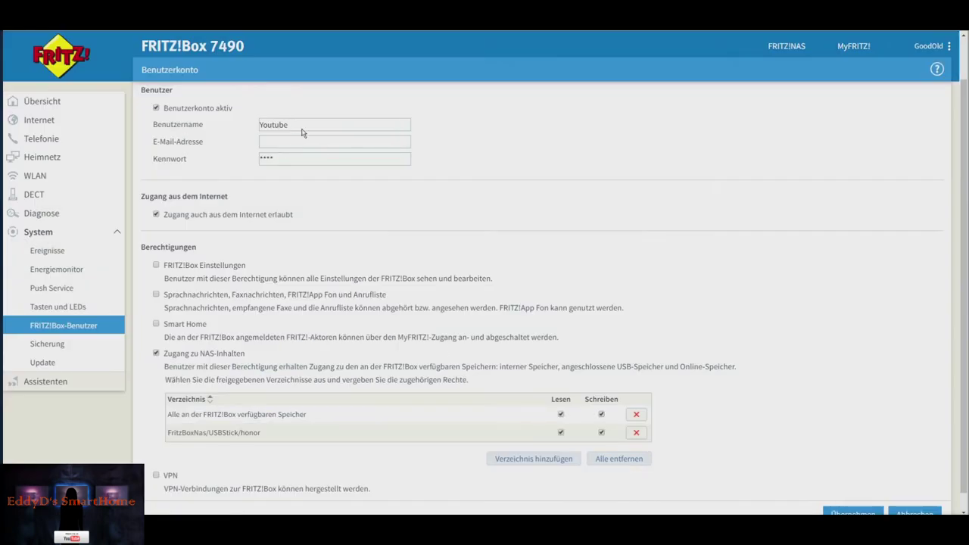
- Remove the 'Alle an der FRITZ!Box verfügbaren Speicher' access entry, leaving only honor
{"action": "double_click", "coordinate": [292, 123]}
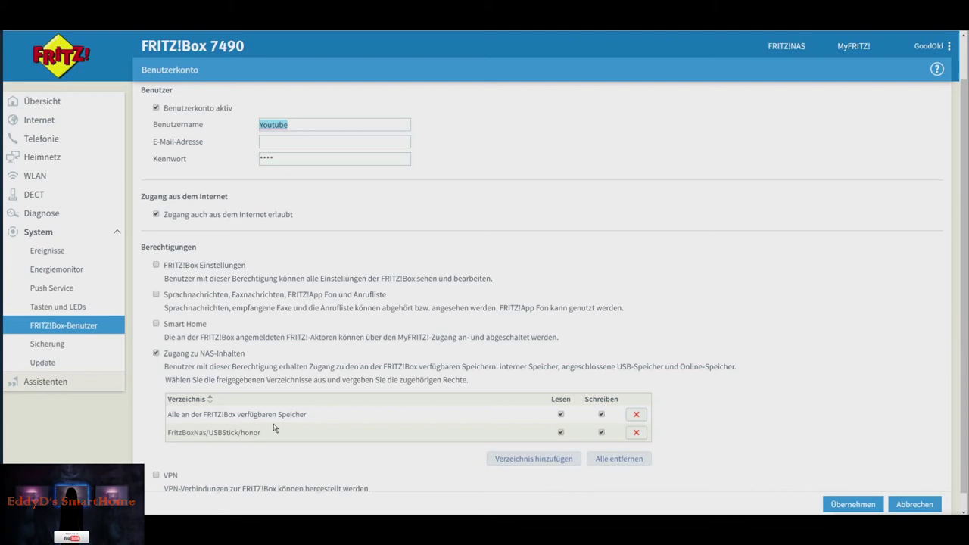
{"action": "left_click", "coordinate": [637, 416]}
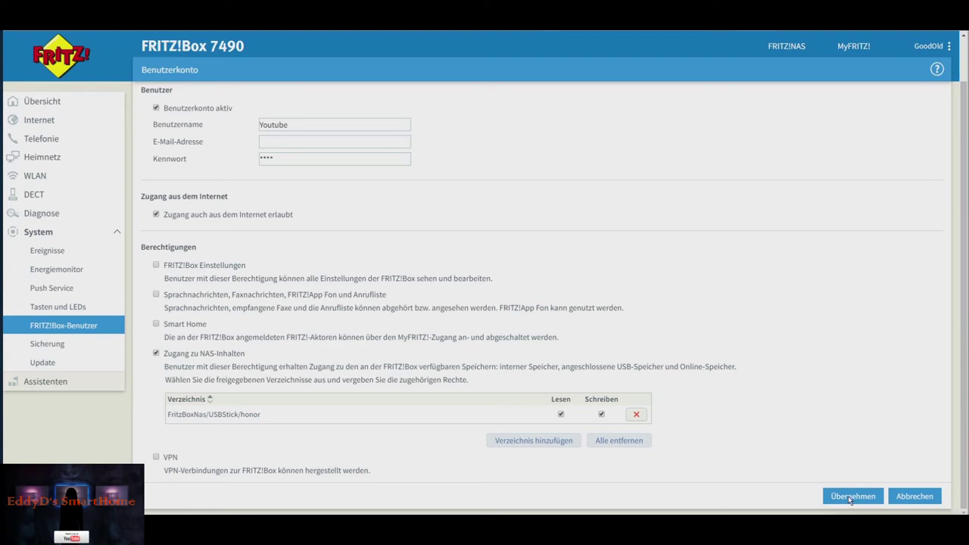
{"action": "left_click_drag", "start_coordinate": [265, 415], "coordinate": [147, 414]}
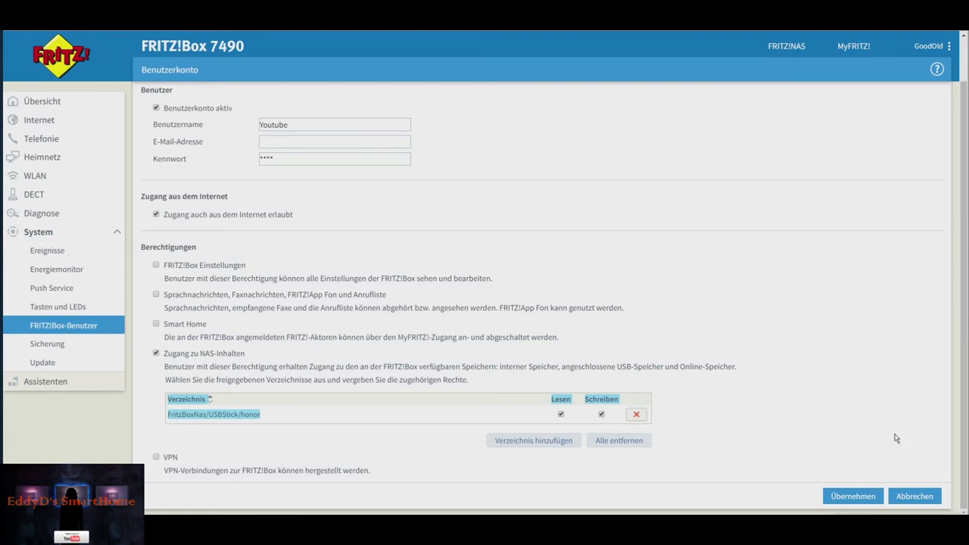
- Save the user's honor-folder permissions and bring the mirrored FolderSync window to the front
{"action": "left_click", "coordinate": [857, 495]}
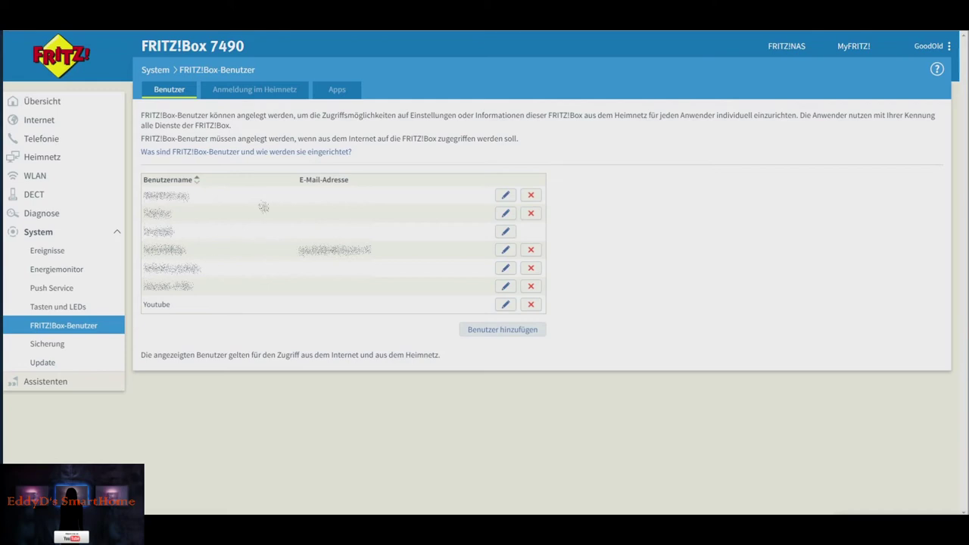
{"action": "mouse_move", "coordinate": [210, 527]}
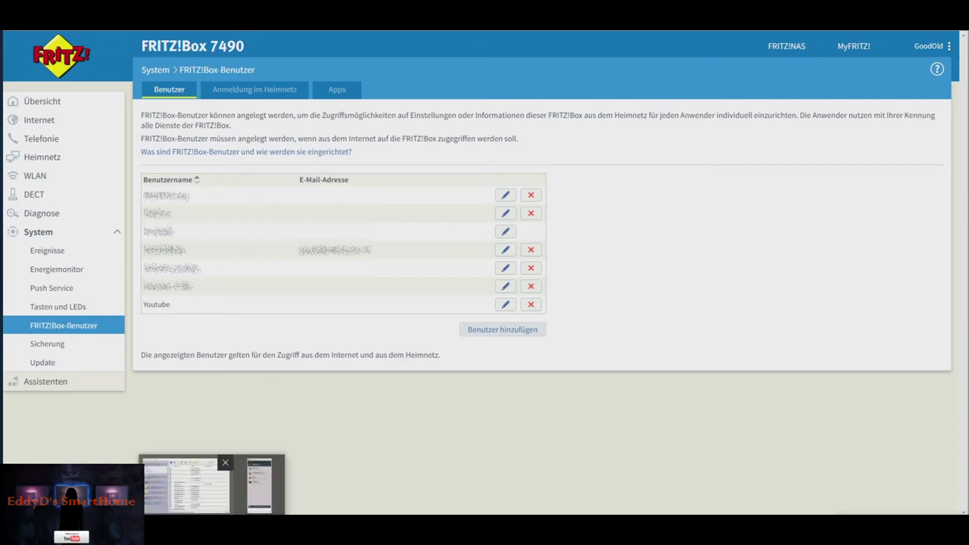
{"action": "left_click", "coordinate": [259, 485]}
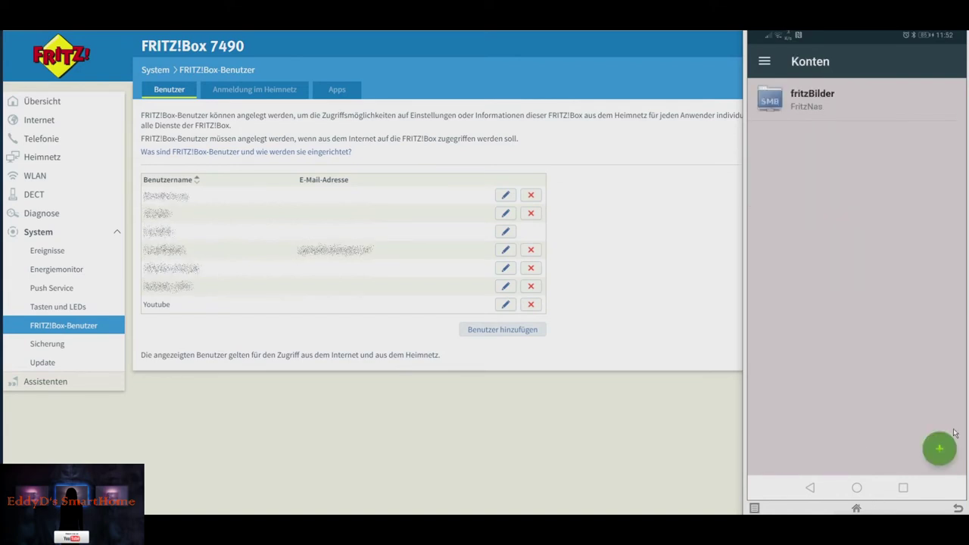
- Start adding a new FolderSync account from the Konten screen
{"action": "left_click", "coordinate": [941, 450]}
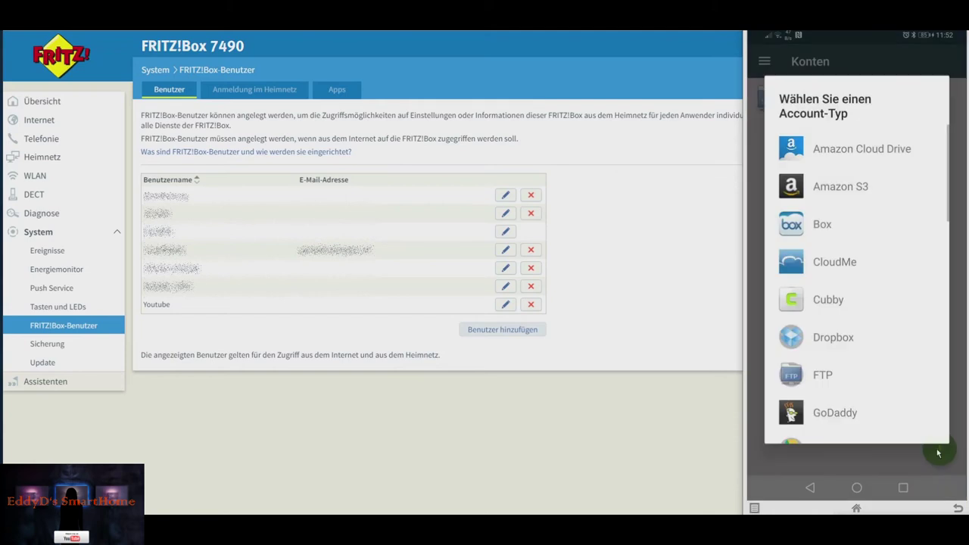
- Choose SMB/CIFS as the account type and name it YoutubeTest
{"action": "scroll", "coordinate": [917, 314], "scroll_direction": "down", "scroll_amount": 10}
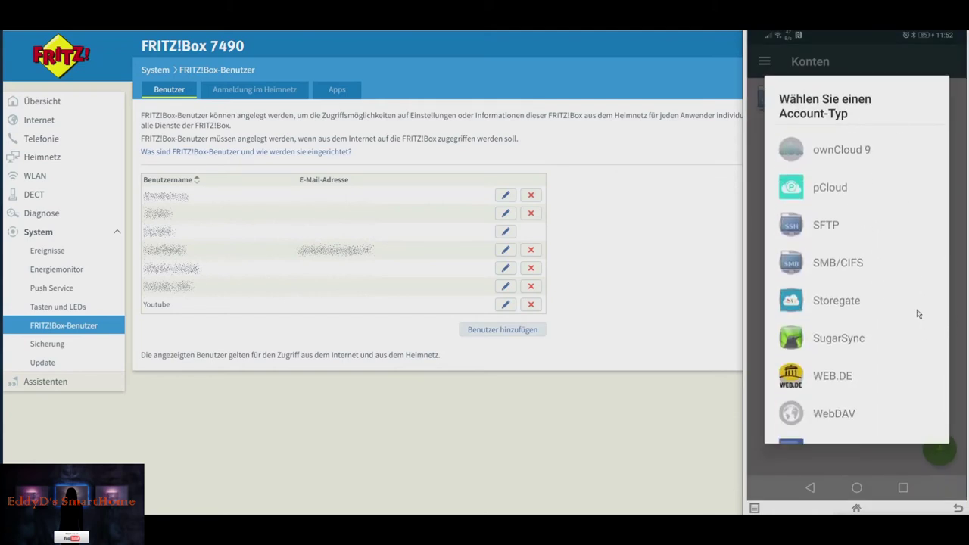
{"action": "left_click", "coordinate": [839, 264]}
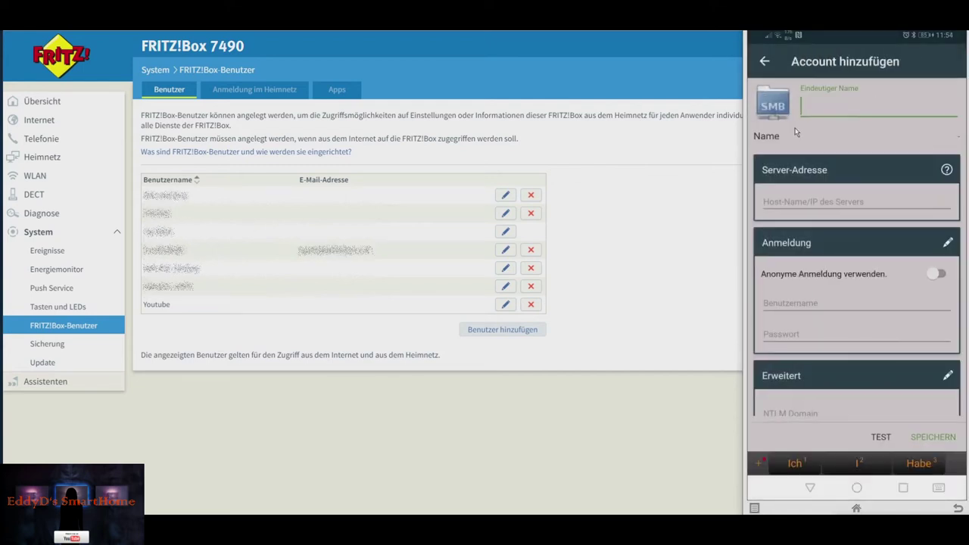
{"action": "type", "text": "Youteub"}
{"action": "key", "text": "BackSpace"}
{"action": "key", "text": "BackSpace"}
{"action": "type", "text": "beTest"}
{"action": "key", "text": "Return"}
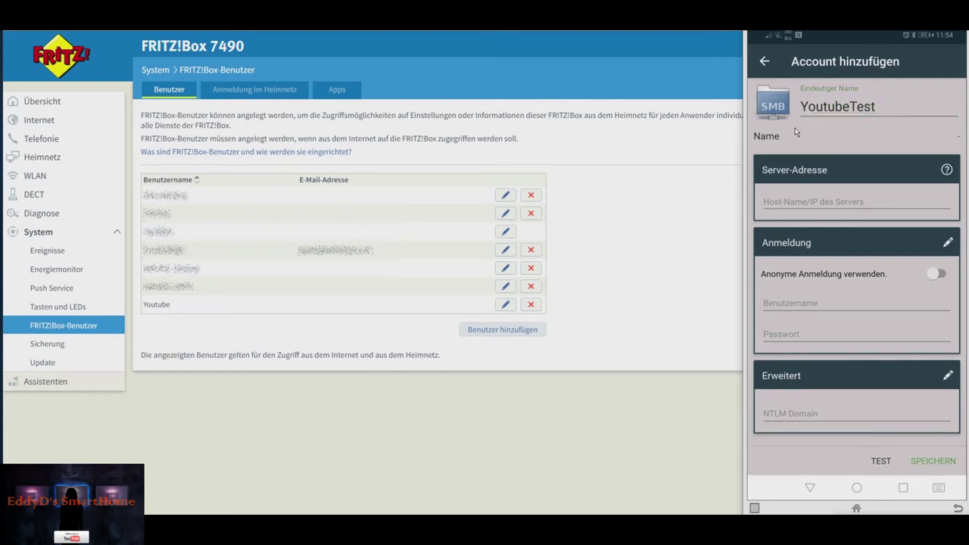
- Enter server 192.168.178.1, user name Youtube and its password, test the login, and save
{"action": "left_click", "coordinate": [783, 201]}
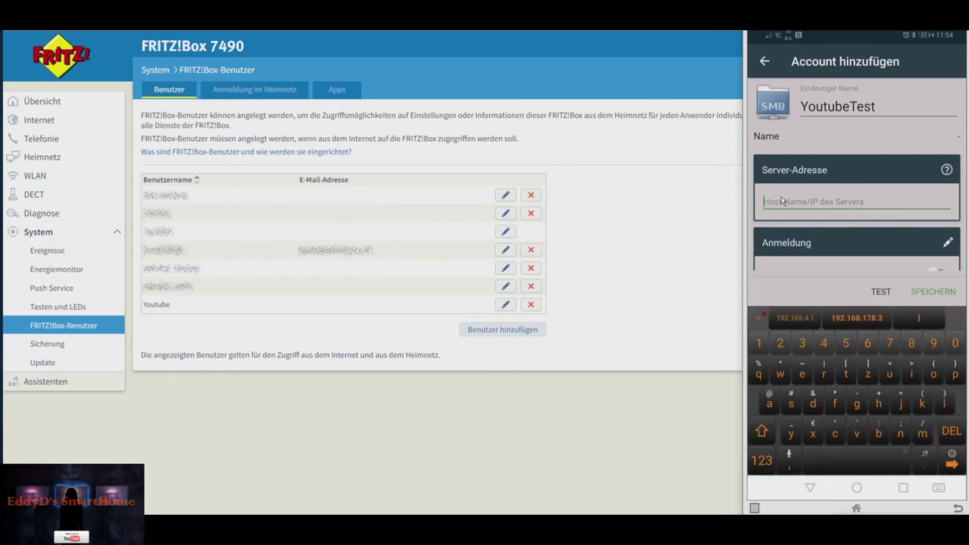
{"action": "type", "text": "192.1"}
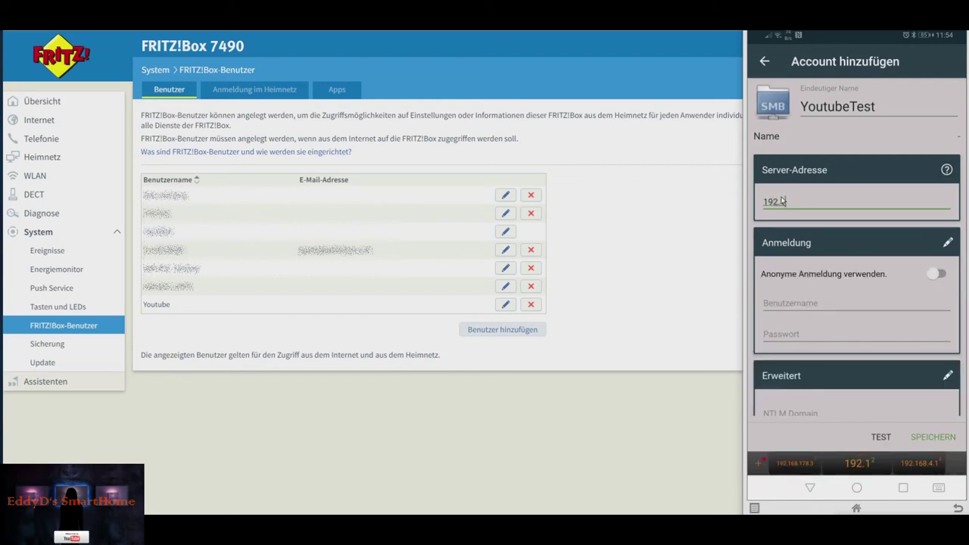
{"action": "type", "text": "68.178.1"}
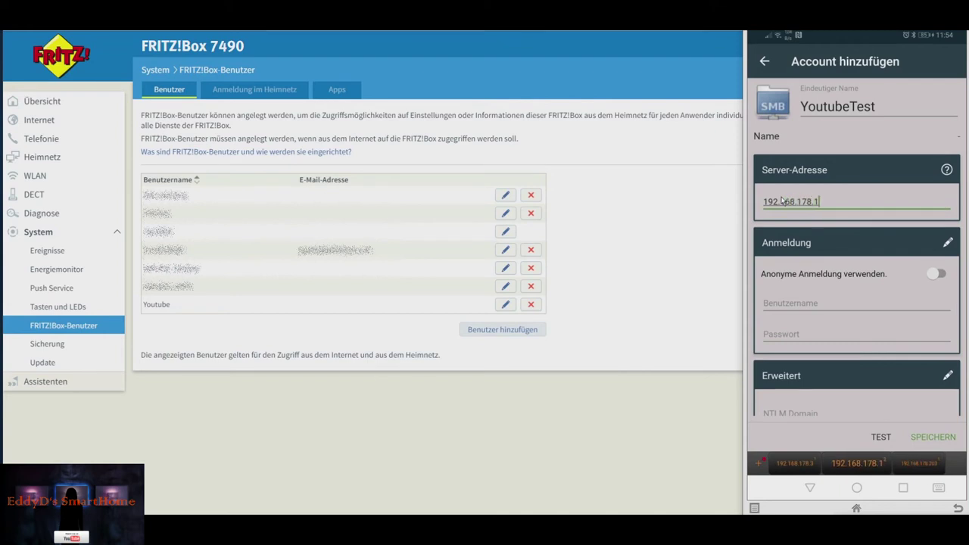
{"action": "left_click", "coordinate": [797, 311]}
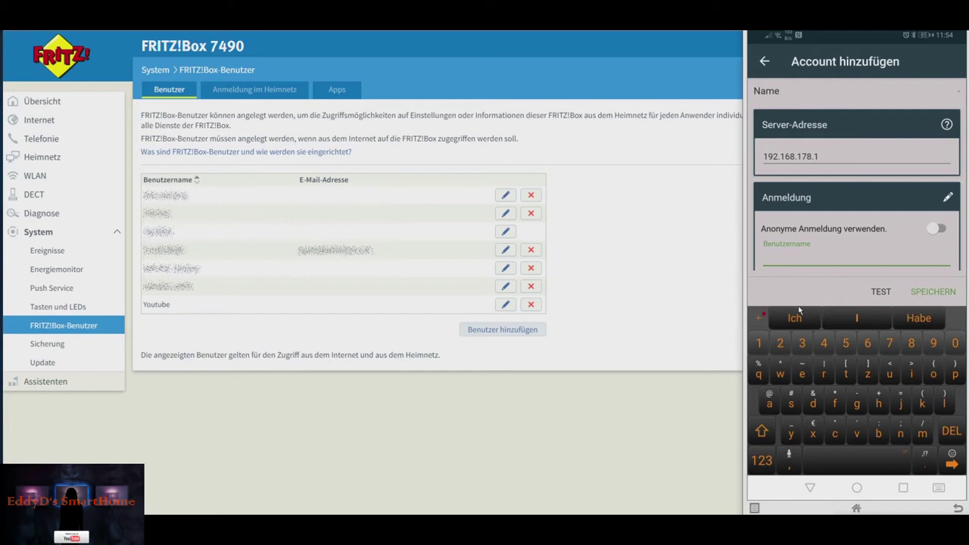
{"action": "type", "text": "Youtube"}
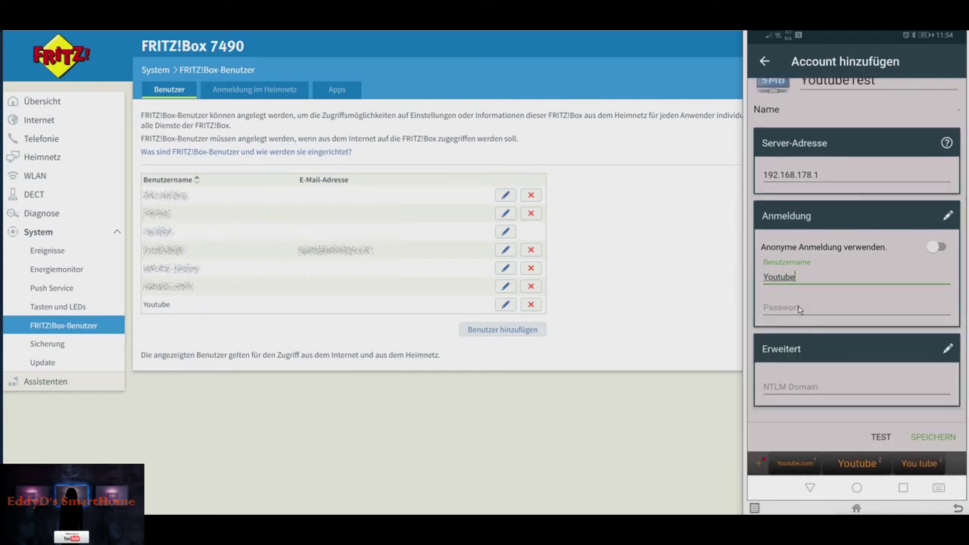
{"action": "left_click", "coordinate": [798, 308]}
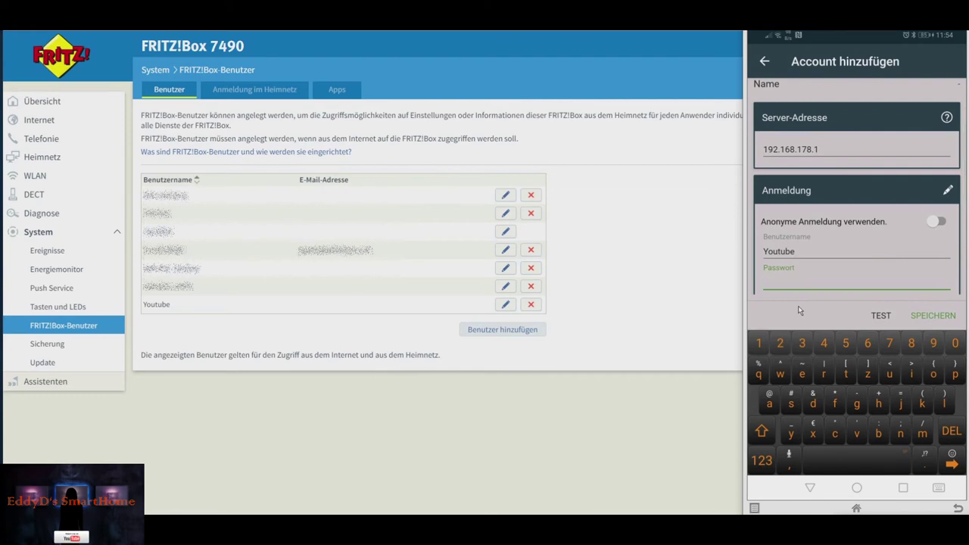
{"action": "type", "text": "Youtu"}
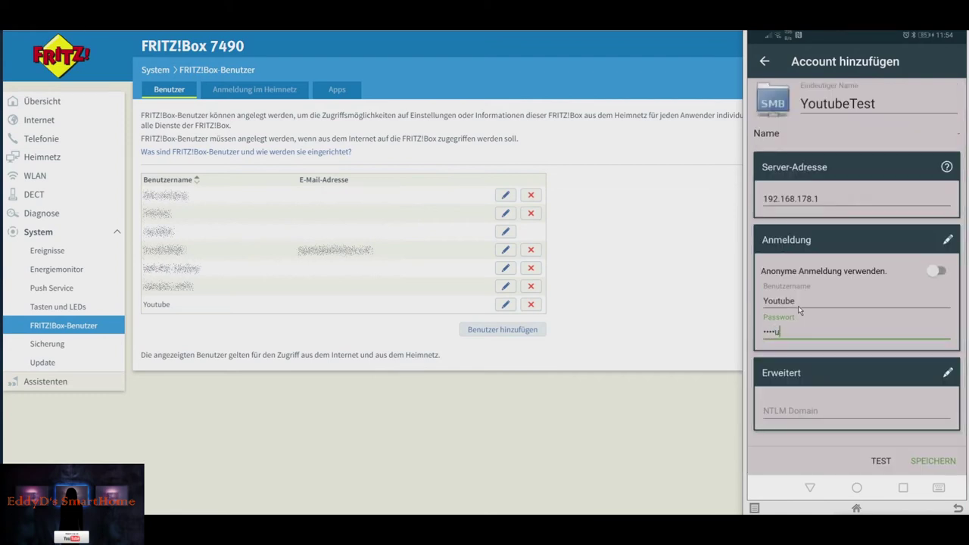
{"action": "type", "text": "be123"}
{"action": "left_click", "coordinate": [795, 408]}
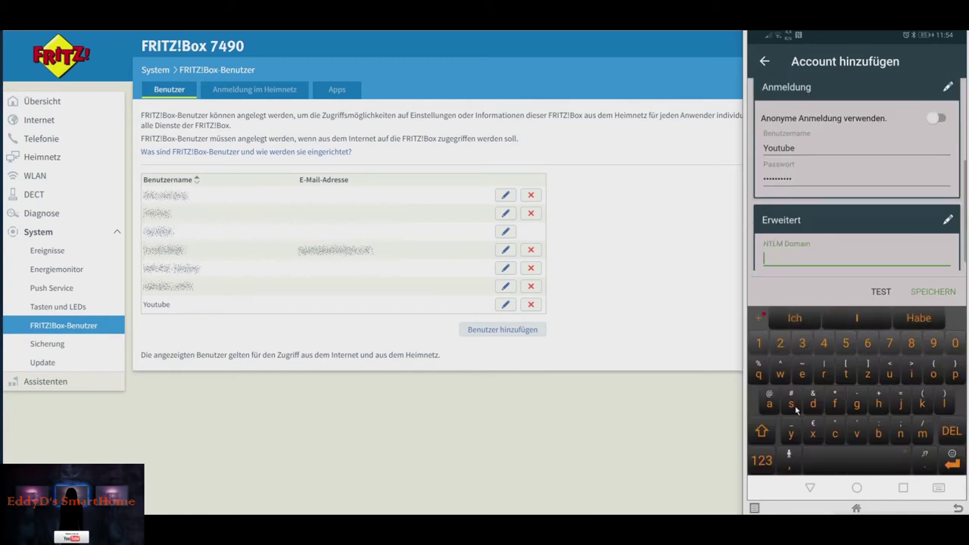
{"action": "left_click", "coordinate": [879, 292]}
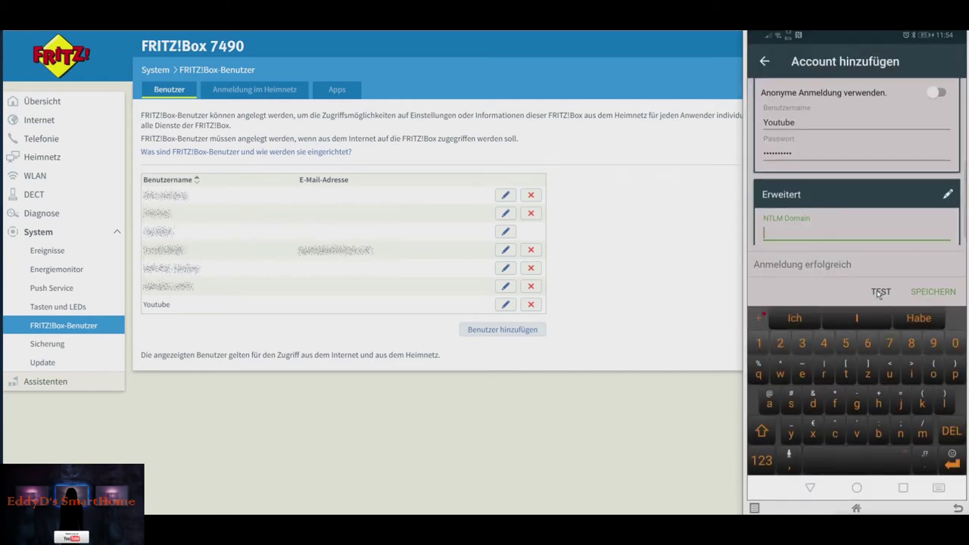
{"action": "left_click", "coordinate": [929, 294]}
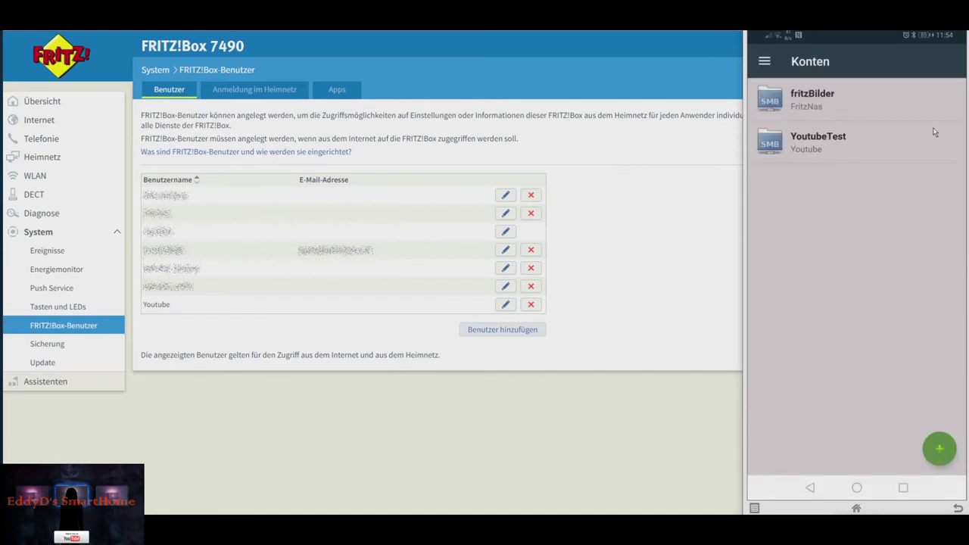
- Check the YoutubeTest account, then switch to the Ordnerpaare list showing fritzBilderEddy
{"action": "left_click", "coordinate": [830, 151]}
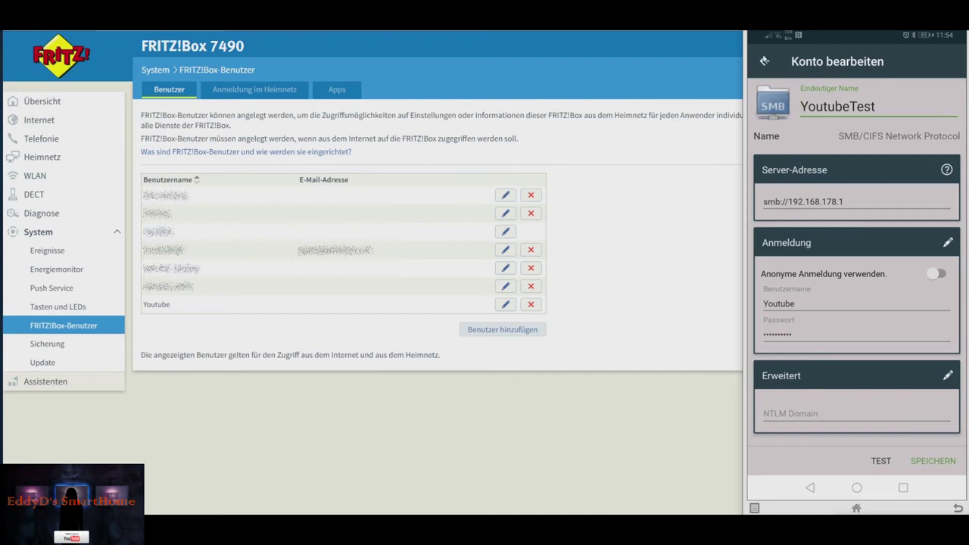
{"action": "left_click", "coordinate": [765, 61]}
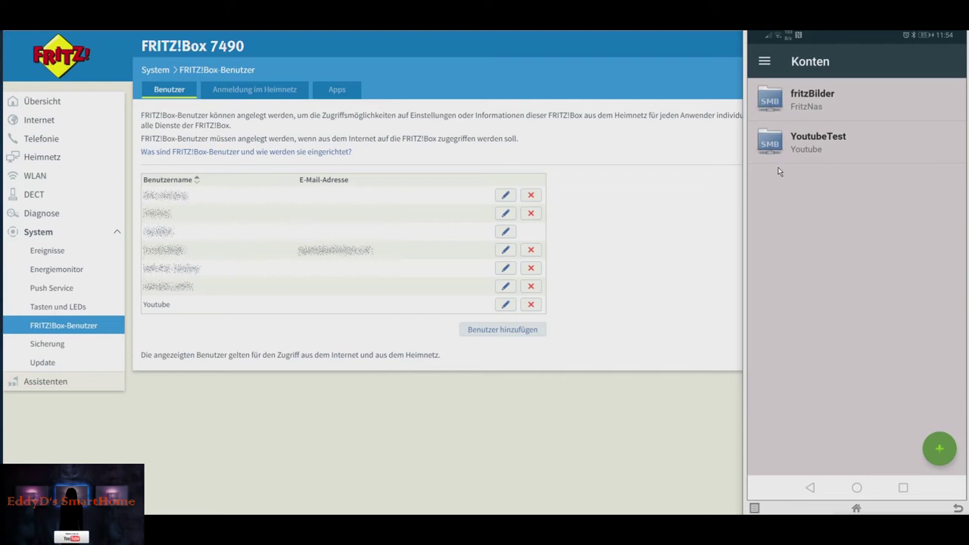
{"action": "left_click", "coordinate": [765, 63]}
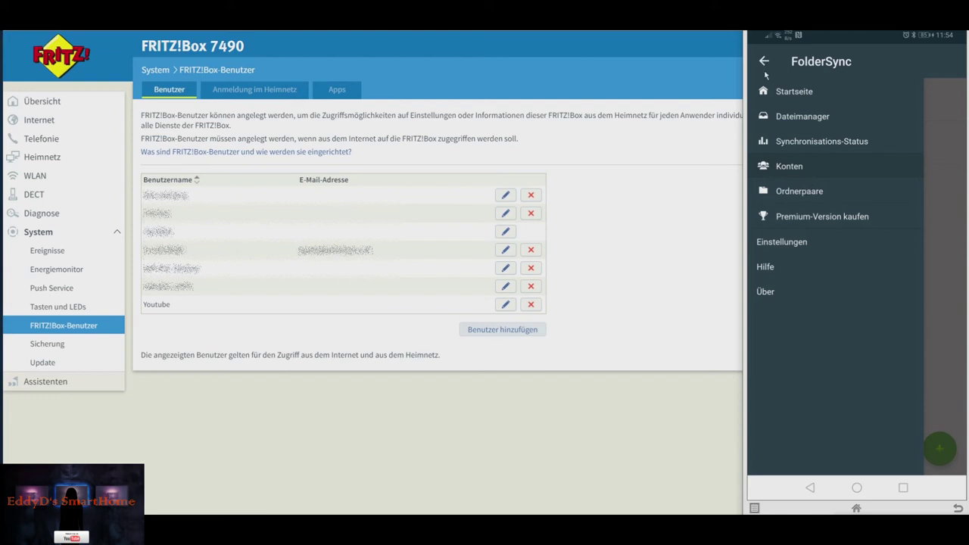
{"action": "left_click", "coordinate": [764, 64]}
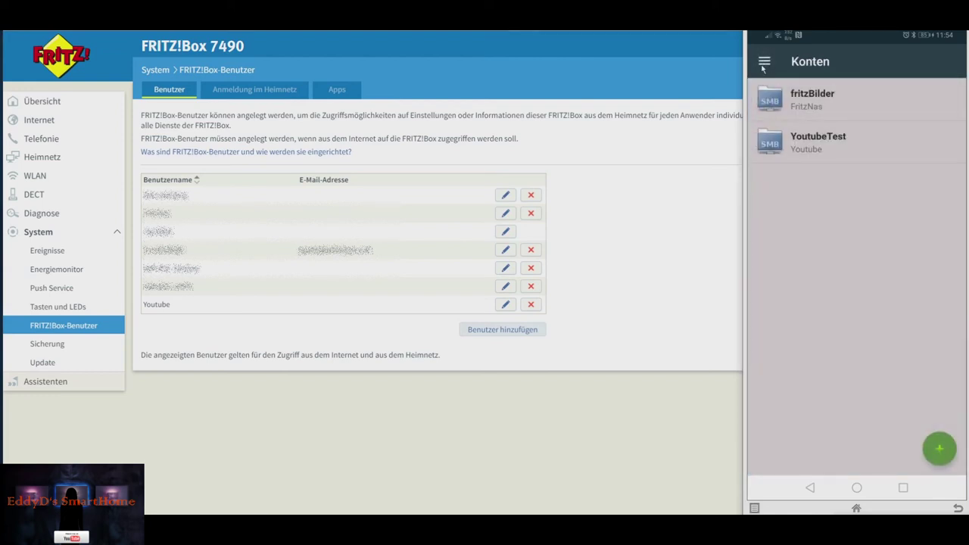
{"action": "left_click", "coordinate": [764, 63]}
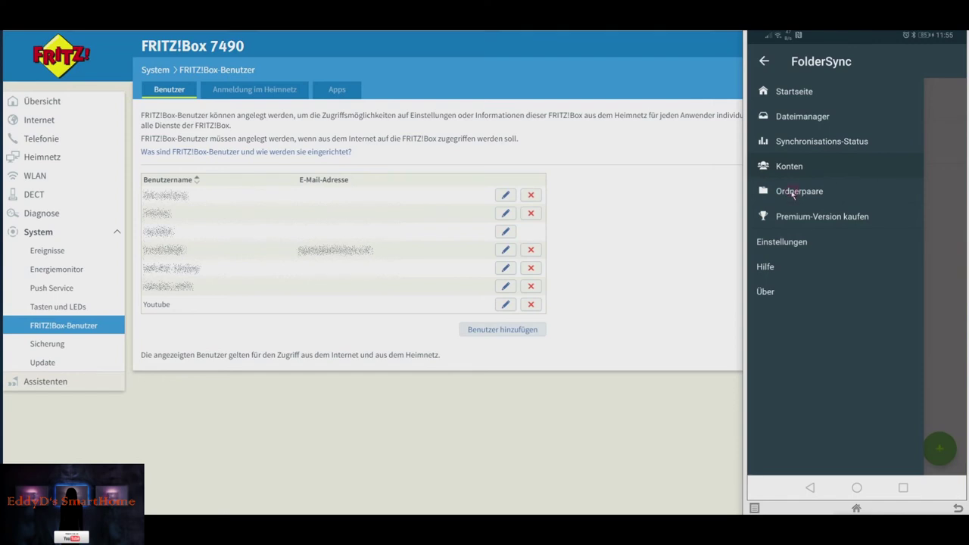
{"action": "left_click", "coordinate": [794, 194]}
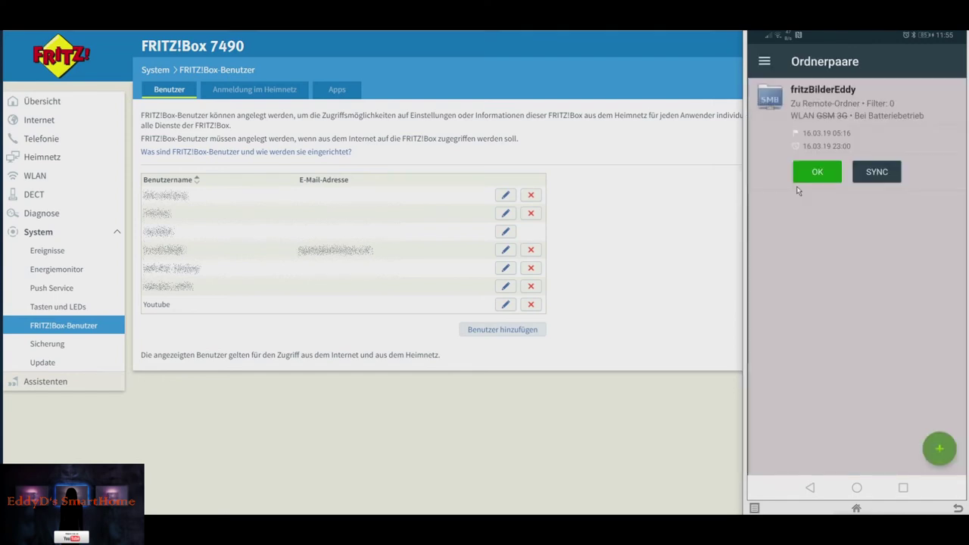
- Create a new folder pair named YoutubeSync
{"action": "left_click", "coordinate": [941, 451]}
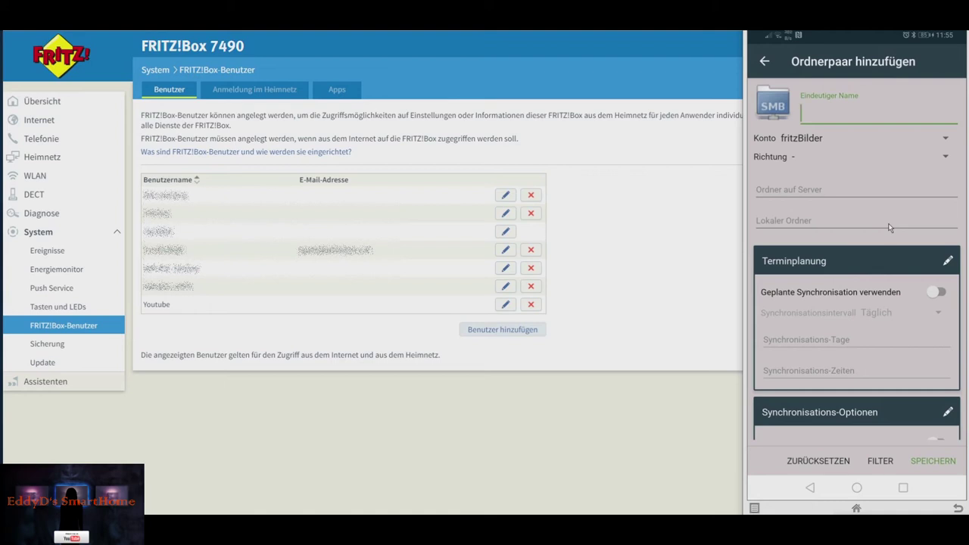
{"action": "type", "text": "YoutubeY"}
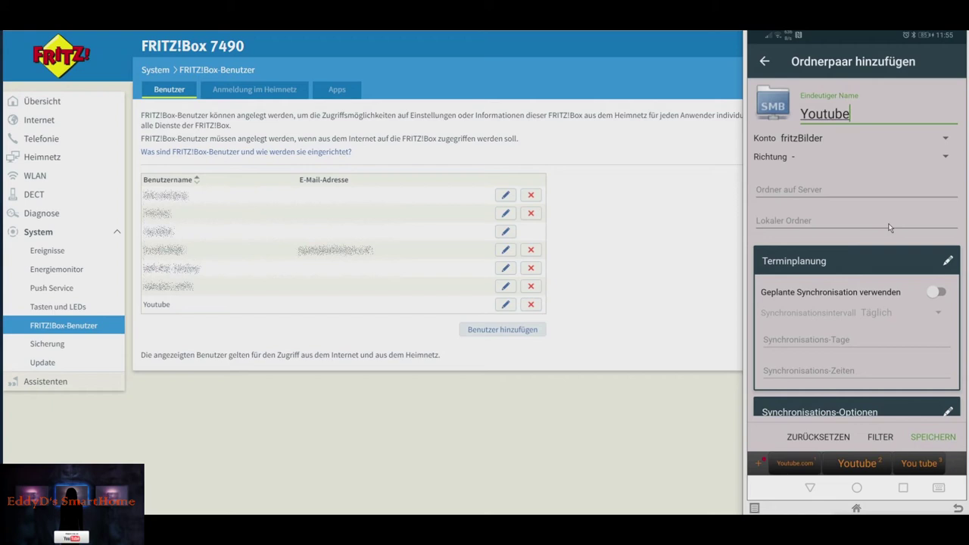
{"action": "key", "text": "BackSpace"}
{"action": "type", "text": "Sync"}
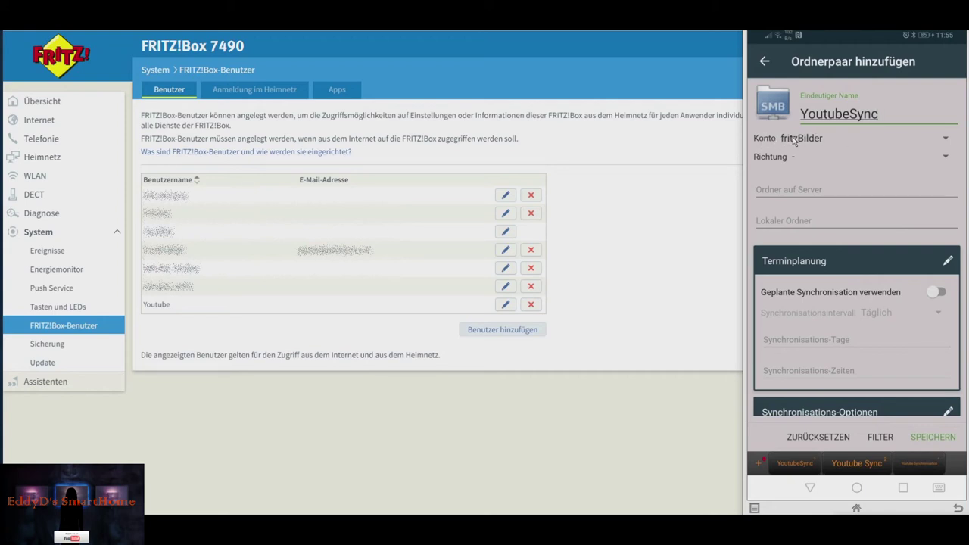
- Set the pair's account to YoutubeTest and its direction to Zu Remote-Ordner
{"action": "left_click", "coordinate": [946, 140]}
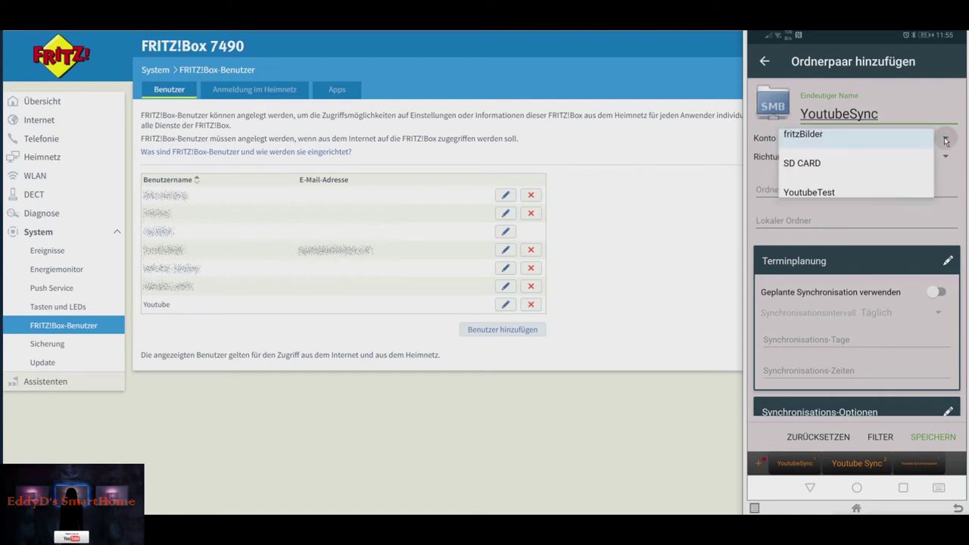
{"action": "left_click", "coordinate": [831, 202]}
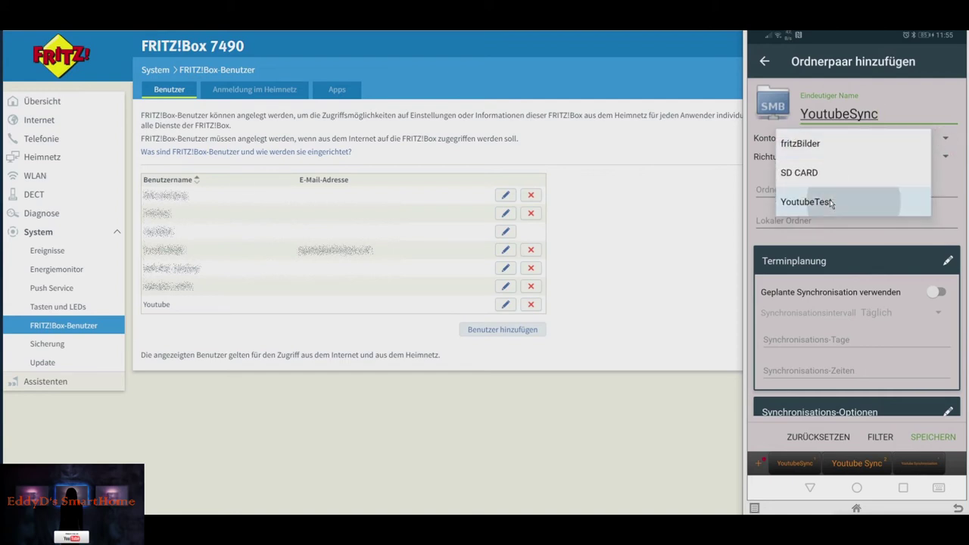
{"action": "left_click", "coordinate": [947, 158]}
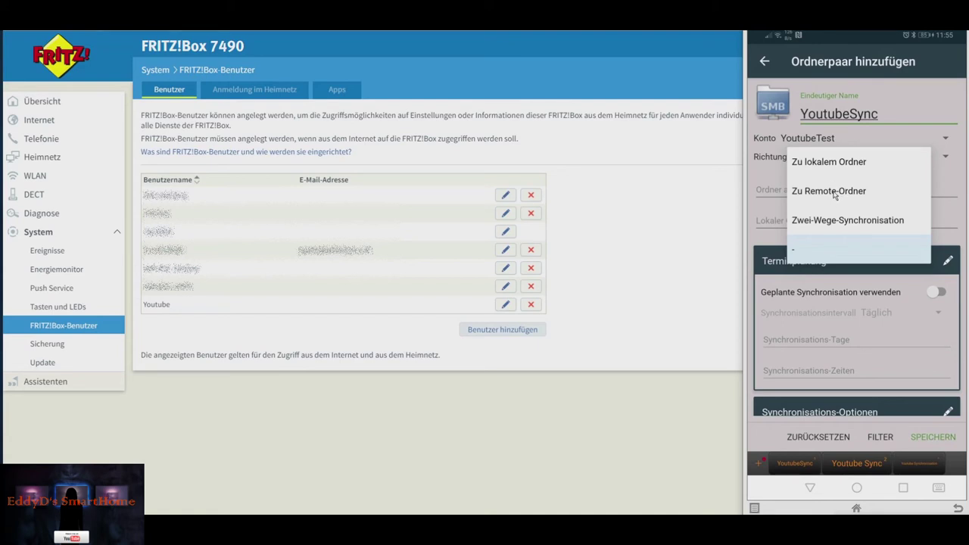
{"action": "left_click", "coordinate": [833, 193]}
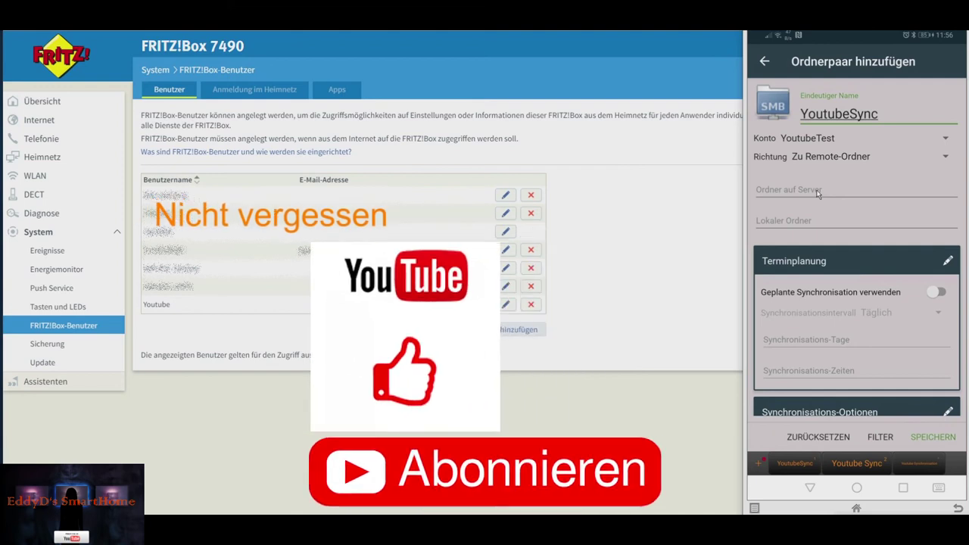
{"action": "left_click", "coordinate": [802, 191]}
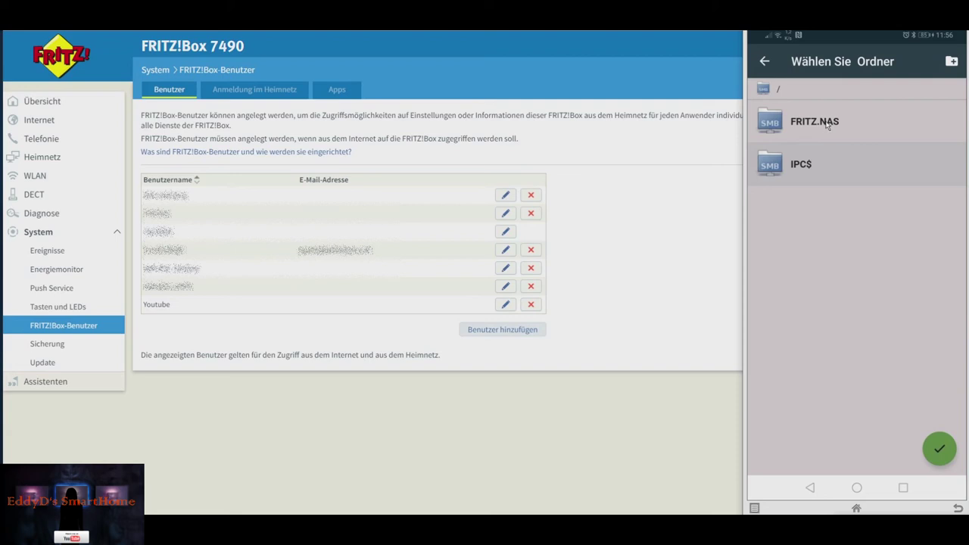
- Set the server folder to /FRITZ.NAS/FritzBoxNas/USBStick/honor/
{"action": "left_click", "coordinate": [828, 126]}
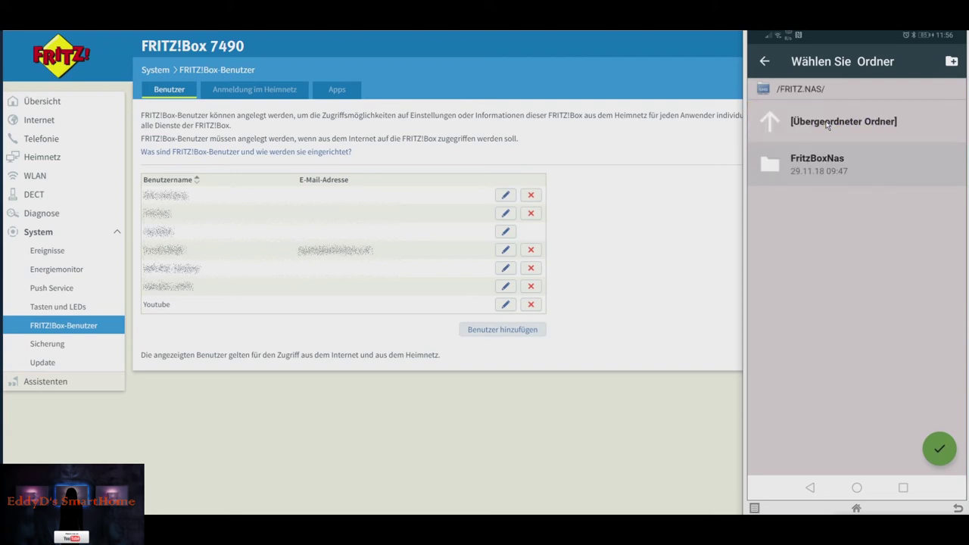
{"action": "left_click", "coordinate": [822, 168]}
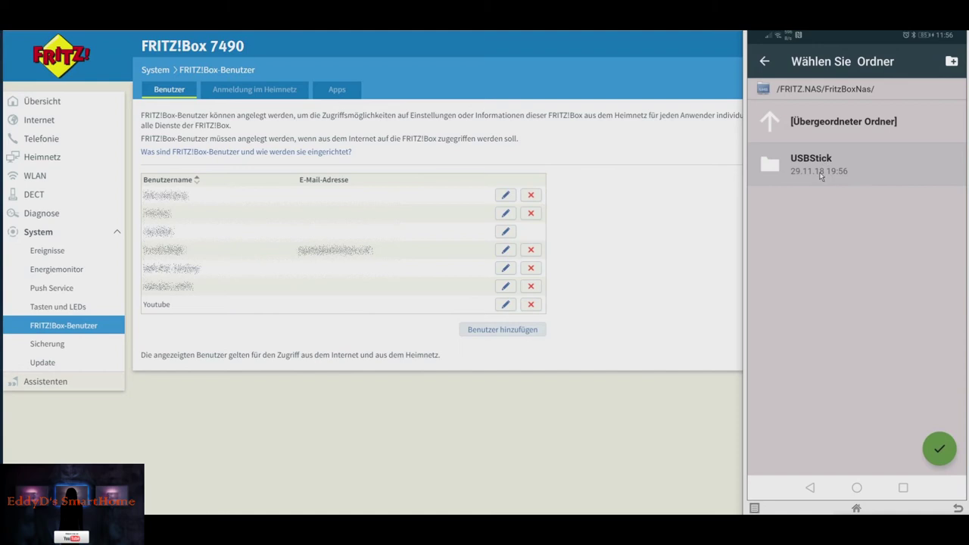
{"action": "left_click", "coordinate": [818, 173]}
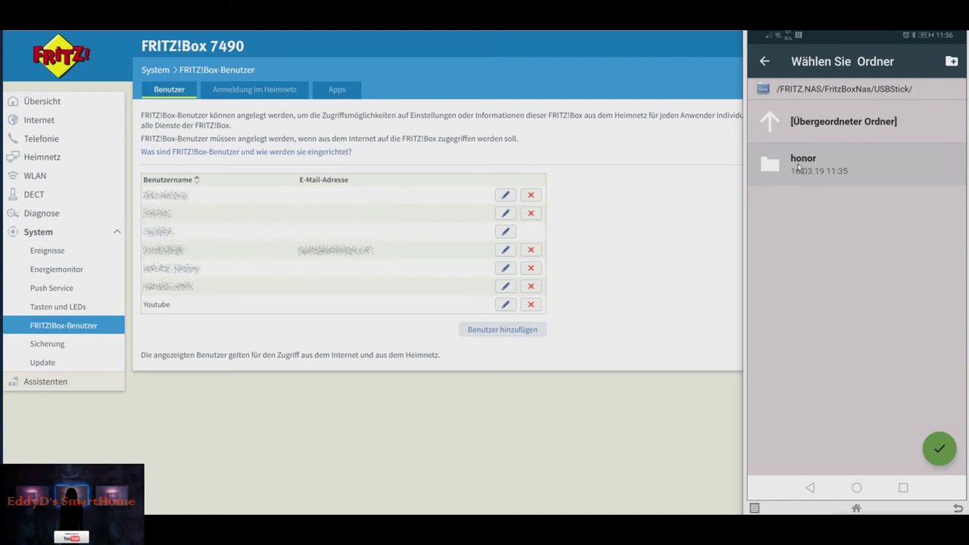
{"action": "left_click", "coordinate": [800, 166]}
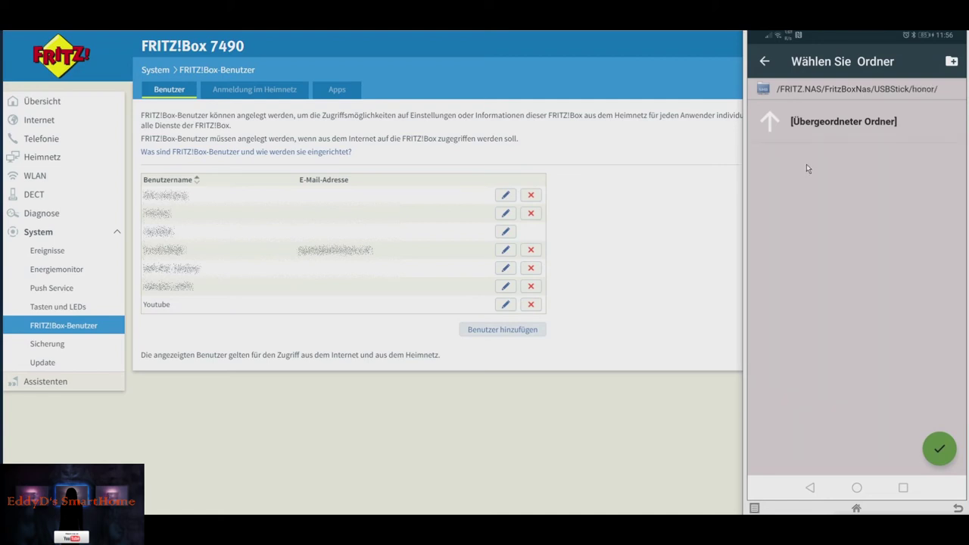
{"action": "left_click", "coordinate": [940, 450]}
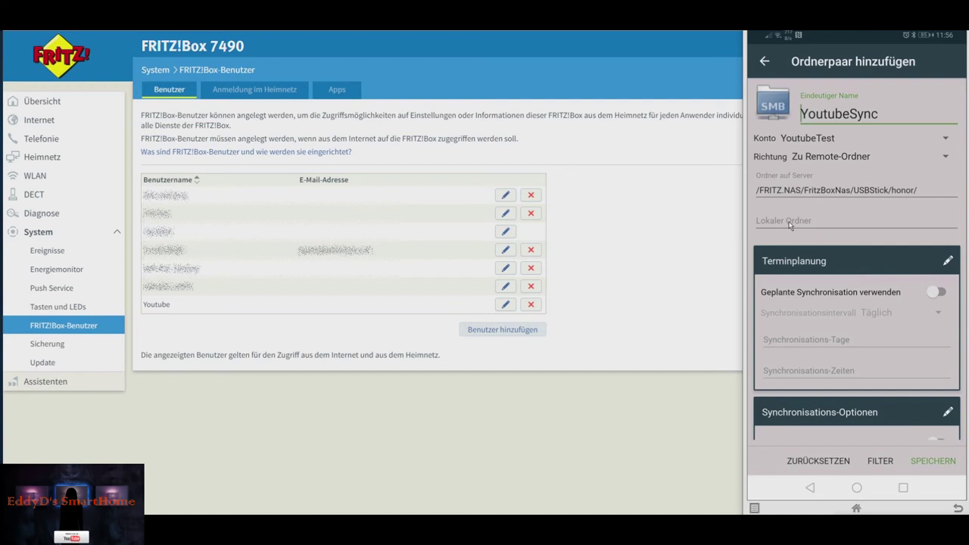
{"action": "left_click", "coordinate": [789, 221]}
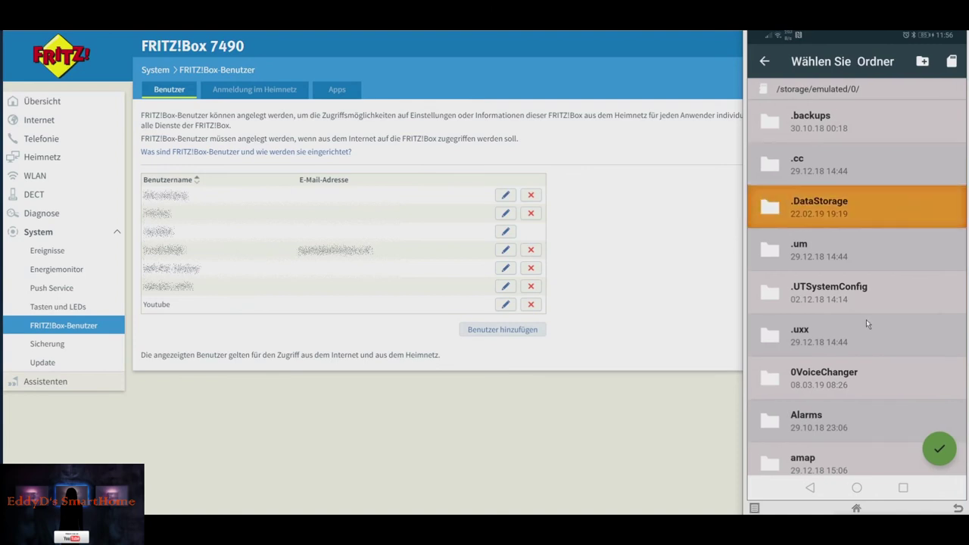
- Set the local folder to /storage/emulated/0/DCIM/Camera/
{"action": "scroll", "coordinate": [866, 320], "scroll_direction": "down", "scroll_amount": 5}
{"action": "scroll", "coordinate": [865, 320], "scroll_direction": "down", "scroll_amount": 5}
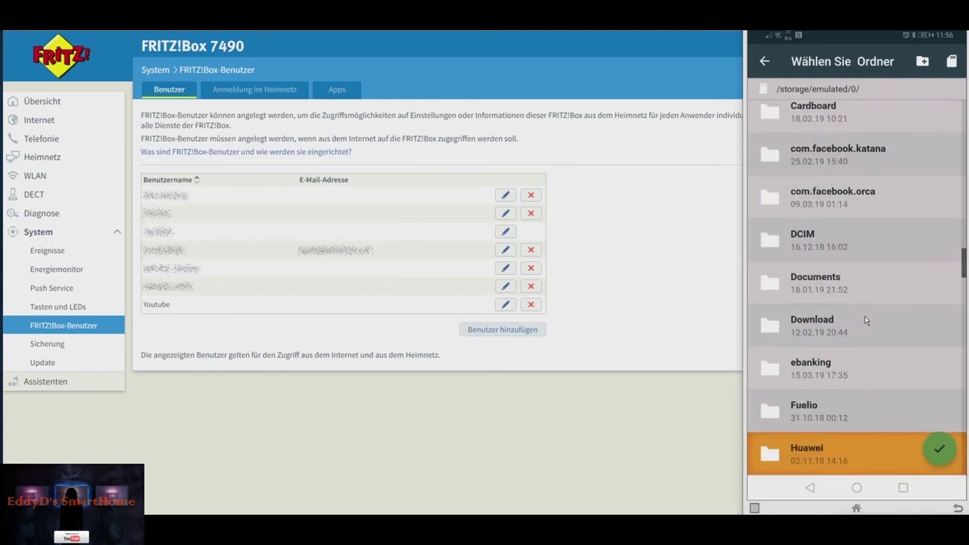
{"action": "scroll", "coordinate": [864, 319], "scroll_direction": "down", "scroll_amount": 2}
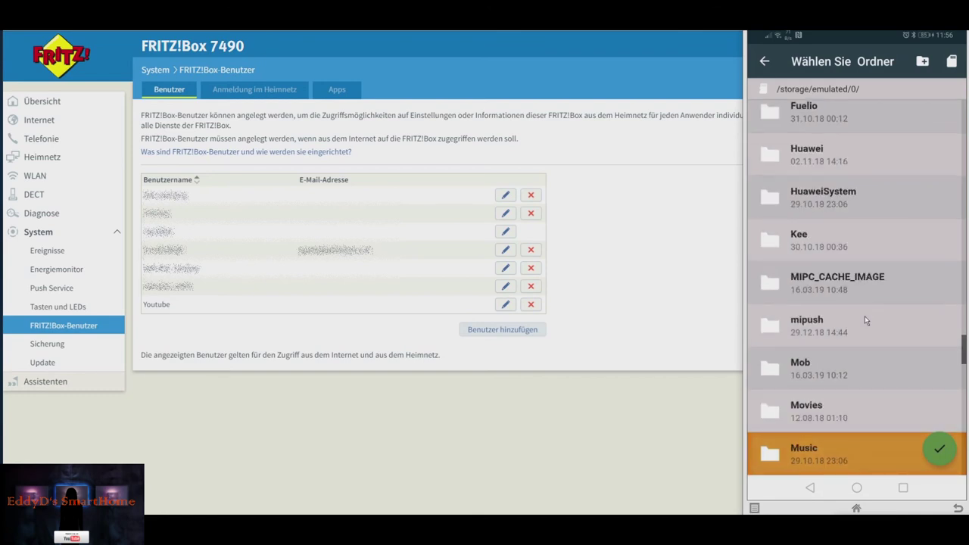
{"action": "scroll", "coordinate": [865, 315], "scroll_direction": "up", "scroll_amount": 3}
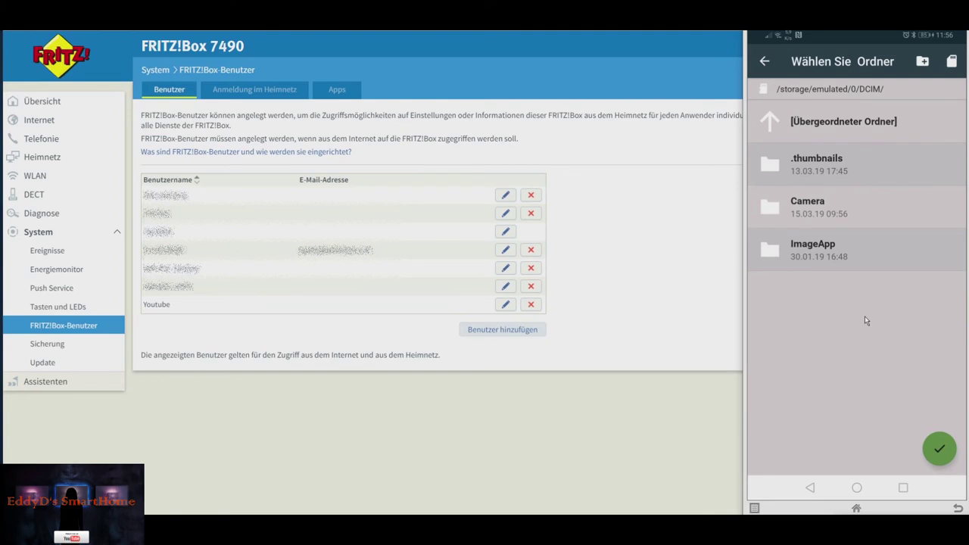
{"action": "left_click", "coordinate": [827, 201]}
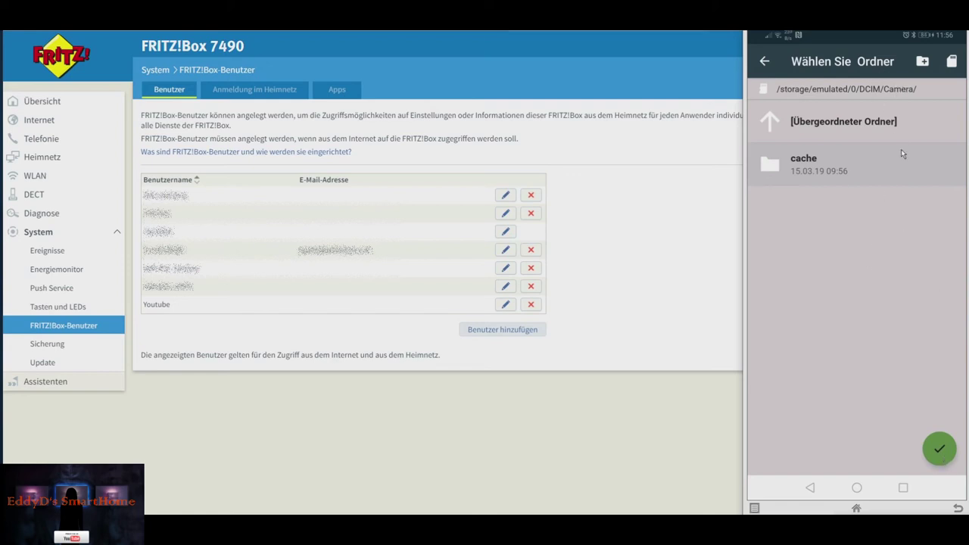
{"action": "left_click", "coordinate": [940, 448]}
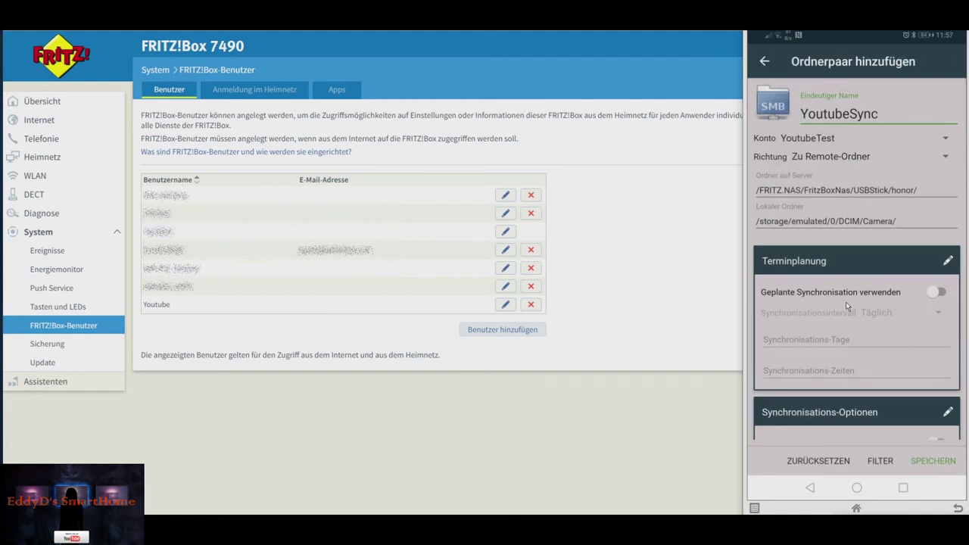
- Turn on scheduled sync and set the Synchronisationsintervall to Erweitert
{"action": "left_click", "coordinate": [937, 293]}
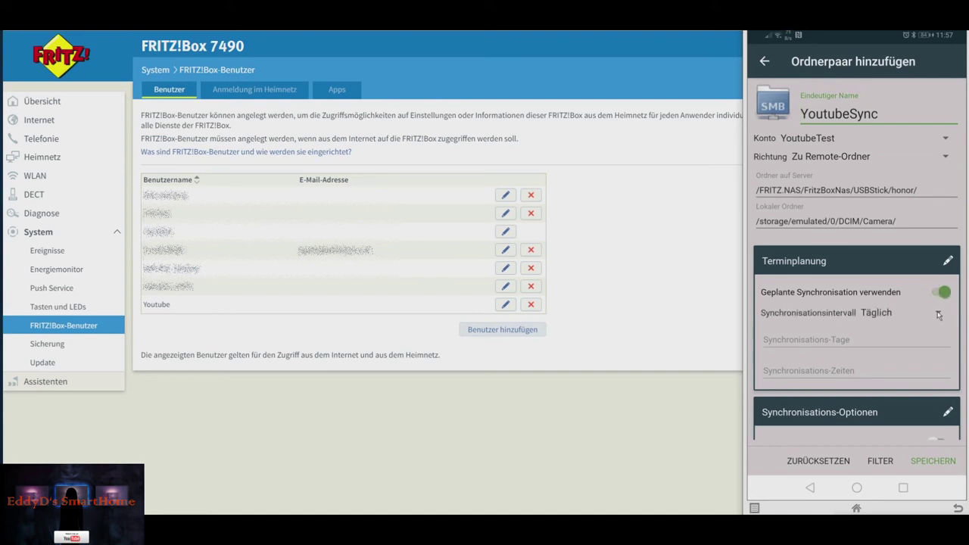
{"action": "left_click", "coordinate": [940, 314]}
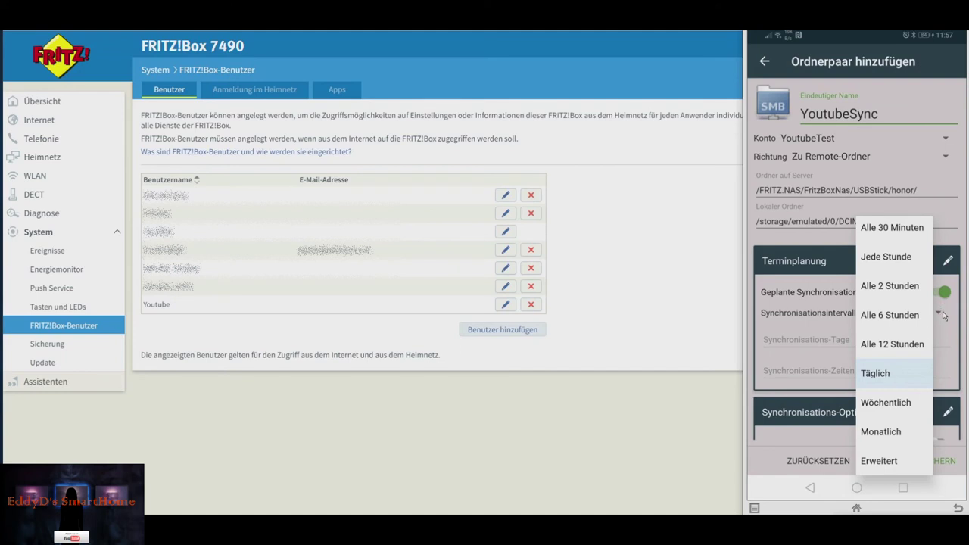
{"action": "left_click", "coordinate": [894, 374]}
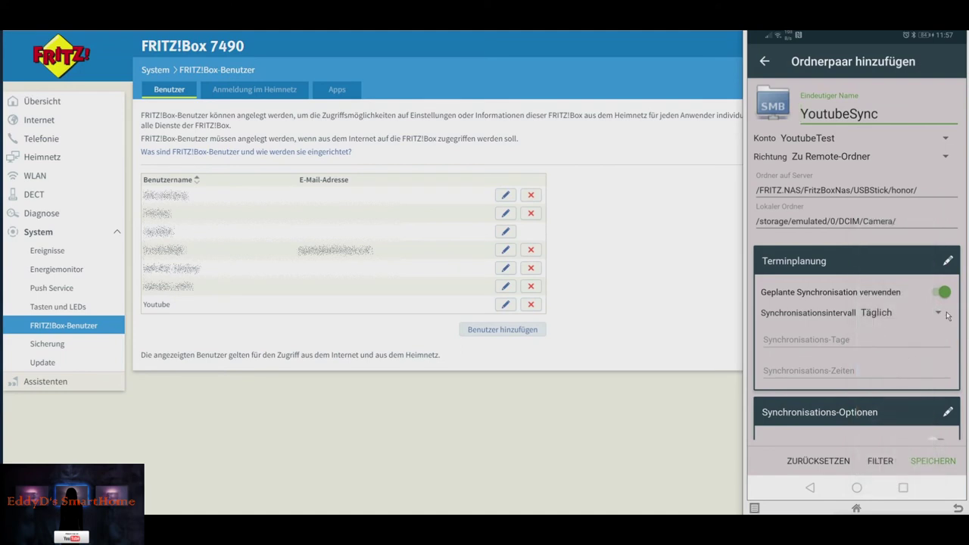
{"action": "left_click", "coordinate": [923, 312]}
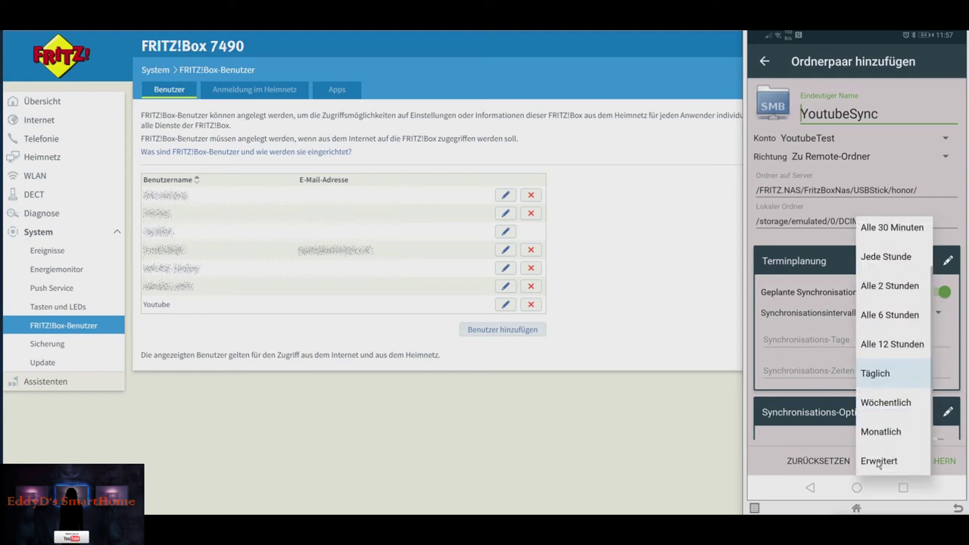
{"action": "left_click", "coordinate": [879, 463]}
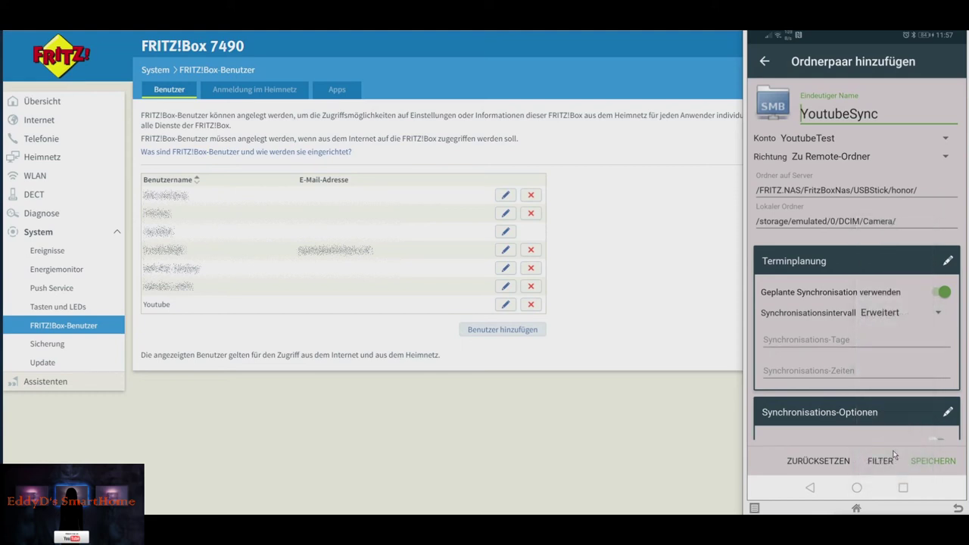
{"action": "left_click", "coordinate": [818, 346]}
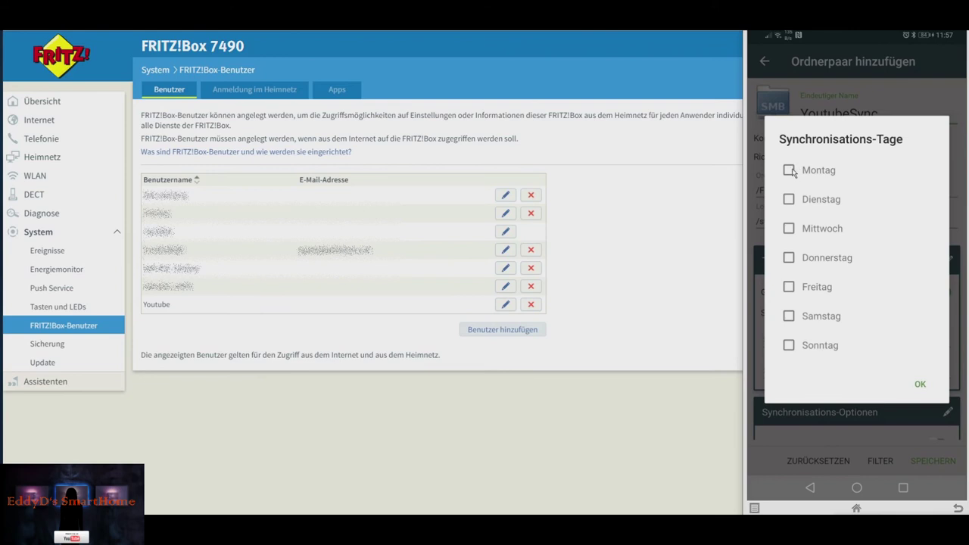
- Select Montag through Sonntag as the Synchronisations-Tage
{"action": "left_click", "coordinate": [789, 170]}
{"action": "left_click", "coordinate": [789, 199]}
{"action": "left_click", "coordinate": [789, 228]}
{"action": "left_click", "coordinate": [789, 257]}
{"action": "left_click", "coordinate": [789, 287]}
{"action": "left_click", "coordinate": [789, 315]}
{"action": "left_click", "coordinate": [849, 350]}
{"action": "left_click", "coordinate": [920, 384]}
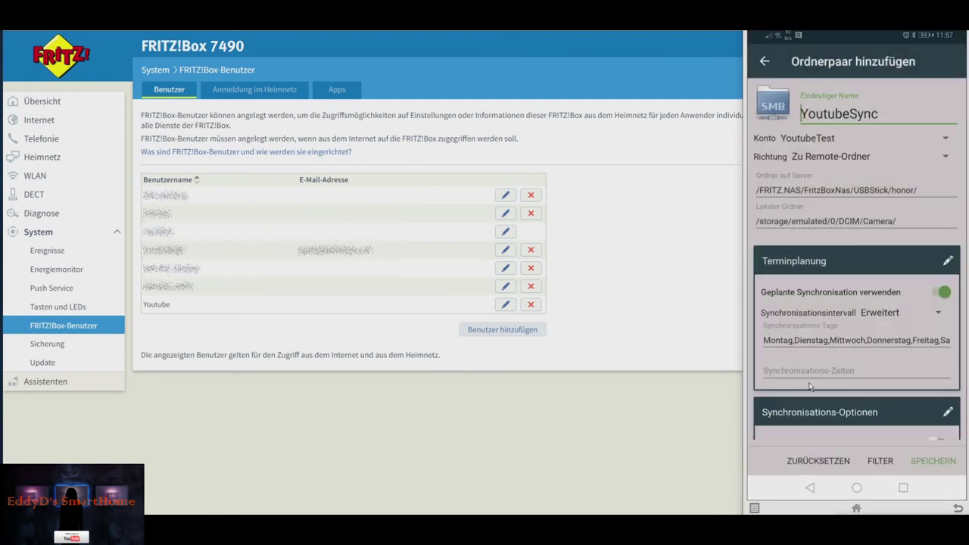
- Set the Synchronisations-Zeiten to 04:00 and 23:00
{"action": "left_click", "coordinate": [801, 370]}
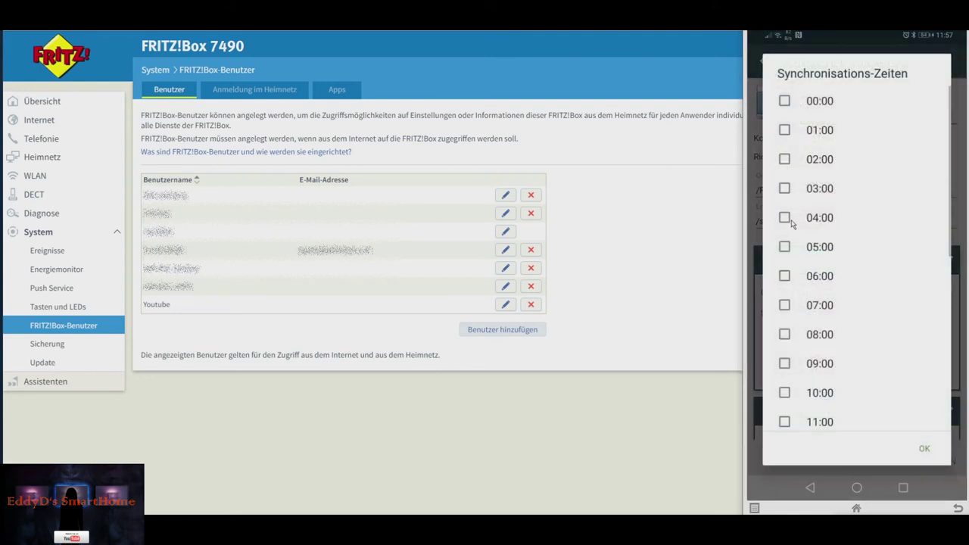
{"action": "left_click", "coordinate": [785, 218]}
{"action": "scroll", "coordinate": [822, 357], "scroll_direction": "down", "scroll_amount": 3}
{"action": "scroll", "coordinate": [822, 357], "scroll_direction": "down", "scroll_amount": 6}
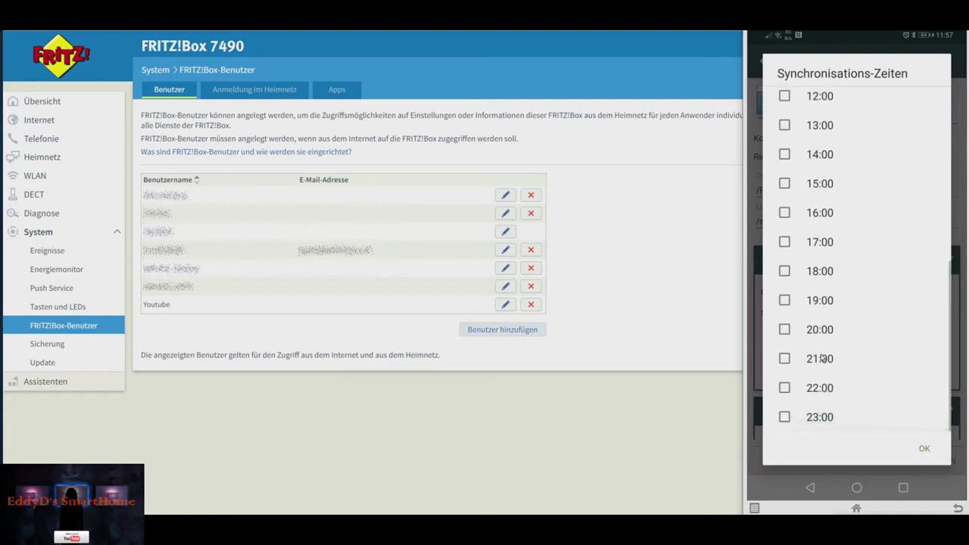
{"action": "left_click", "coordinate": [820, 416]}
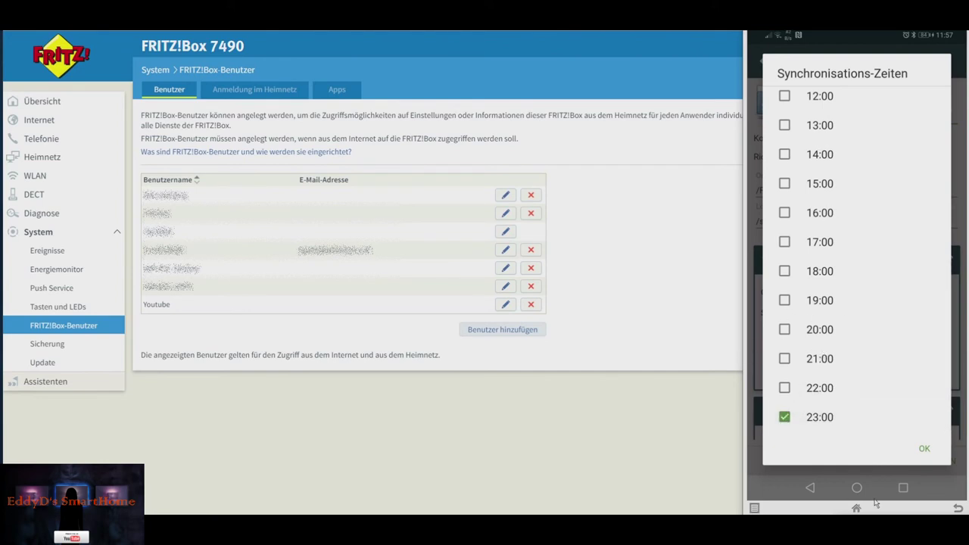
{"action": "left_click", "coordinate": [926, 449]}
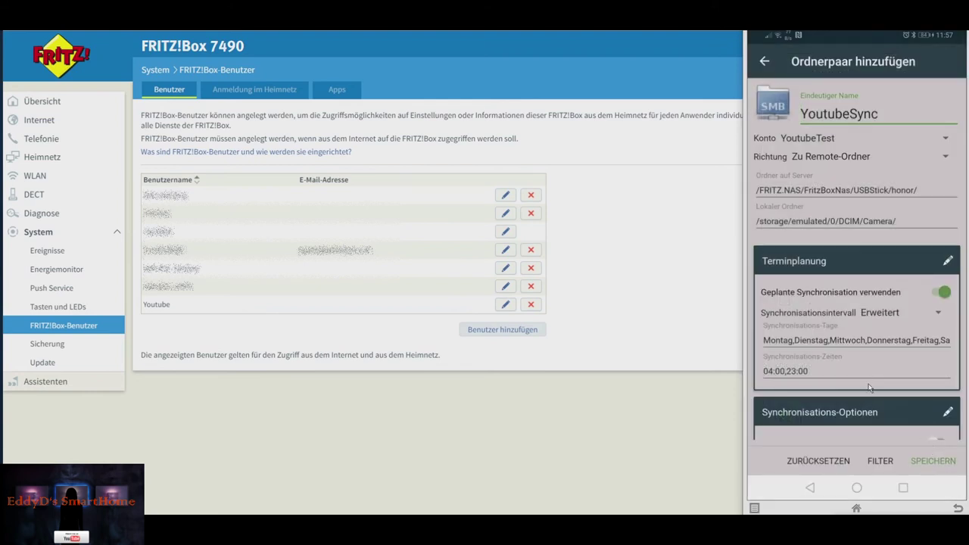
{"action": "scroll", "coordinate": [869, 388], "scroll_direction": "down", "scroll_amount": 5}
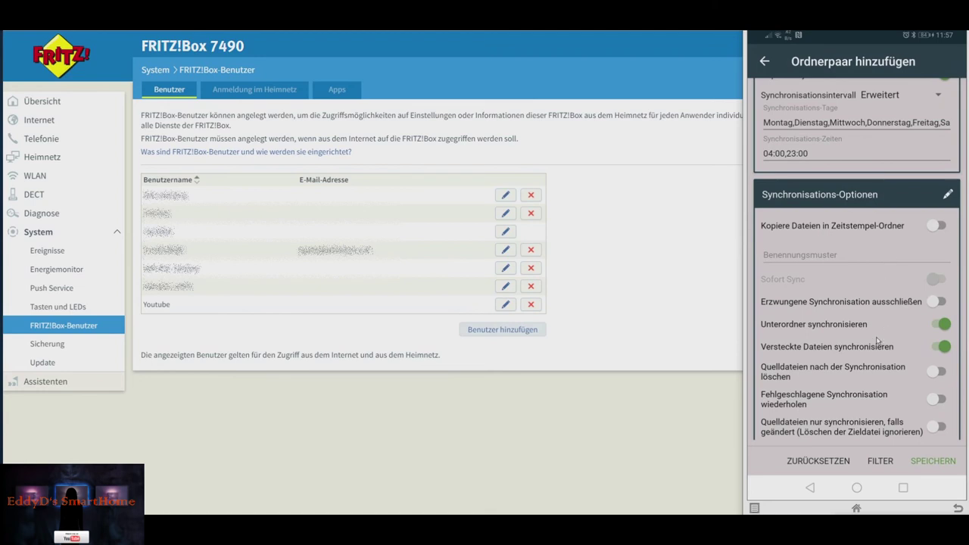
{"action": "scroll", "coordinate": [876, 340], "scroll_direction": "down", "scroll_amount": 5}
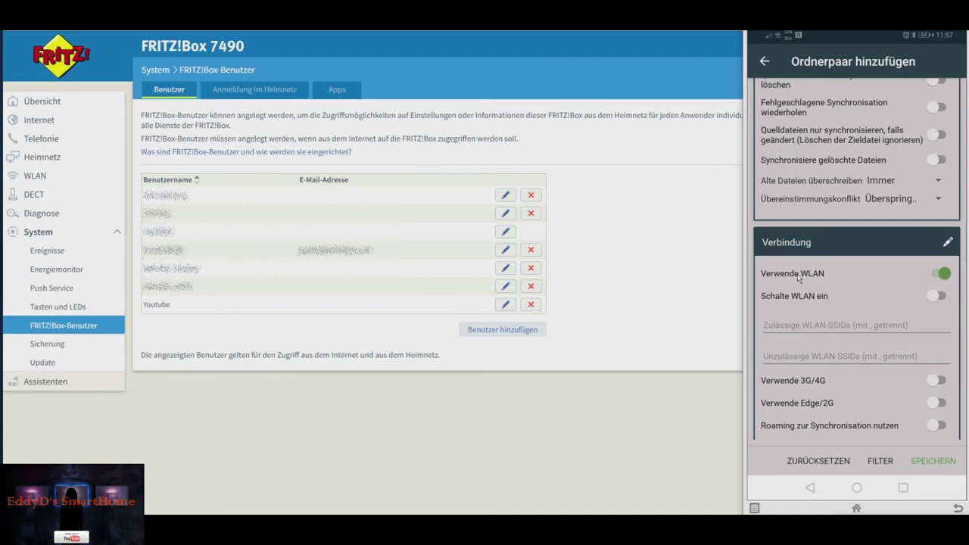
{"action": "left_click", "coordinate": [796, 328]}
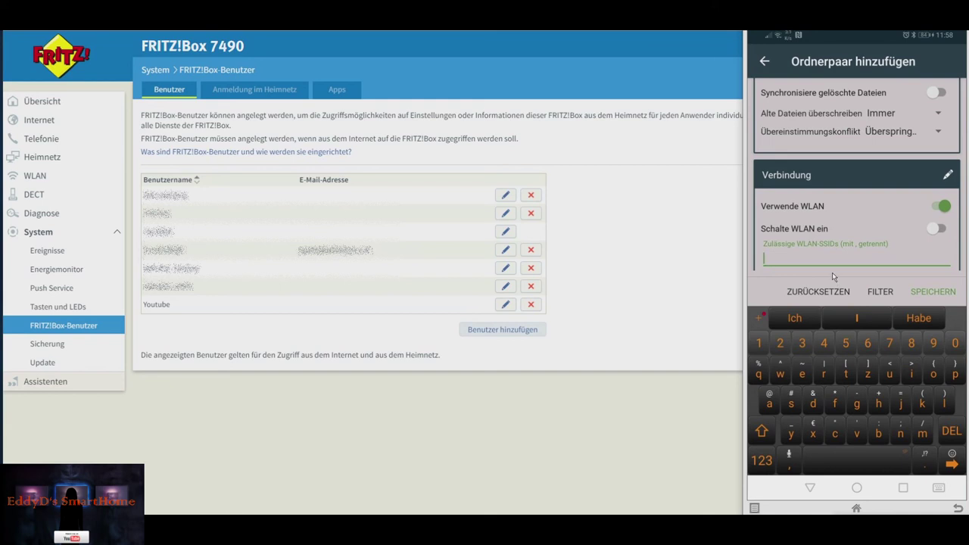
{"action": "left_click", "coordinate": [808, 487]}
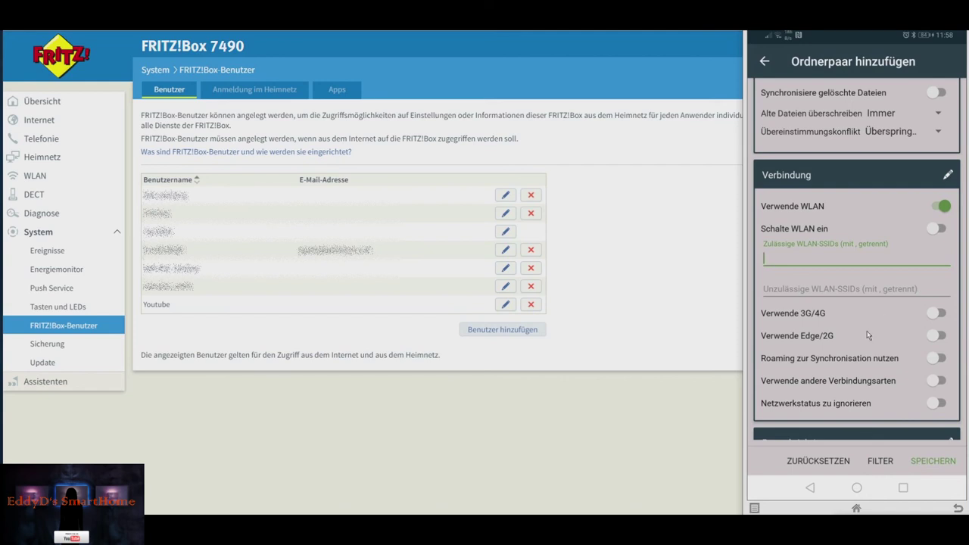
{"action": "scroll", "coordinate": [868, 336], "scroll_direction": "down", "scroll_amount": 5}
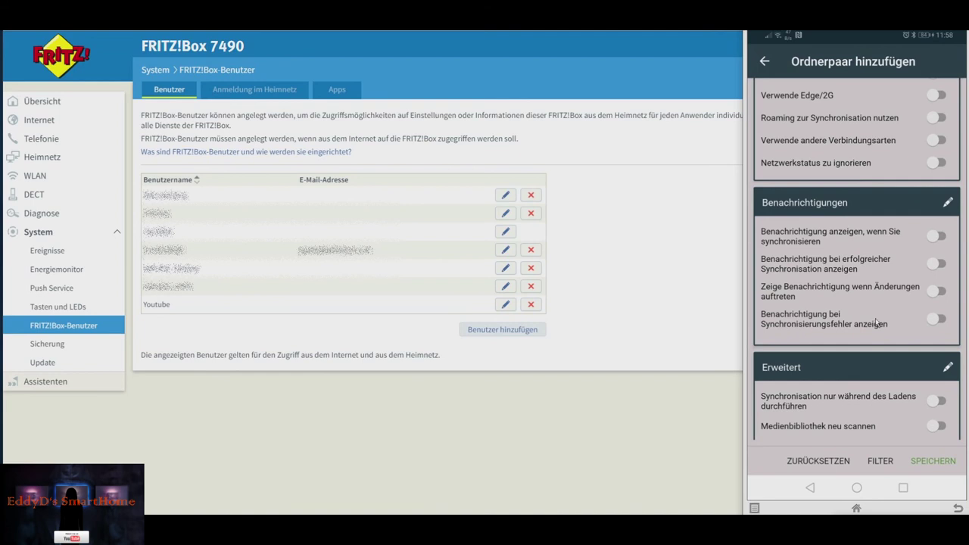
{"action": "left_click", "coordinate": [940, 321]}
- Scroll down the YoutubeSync settings form, then back up to the top
{"action": "scroll", "coordinate": [851, 289], "scroll_direction": "down", "scroll_amount": 3}
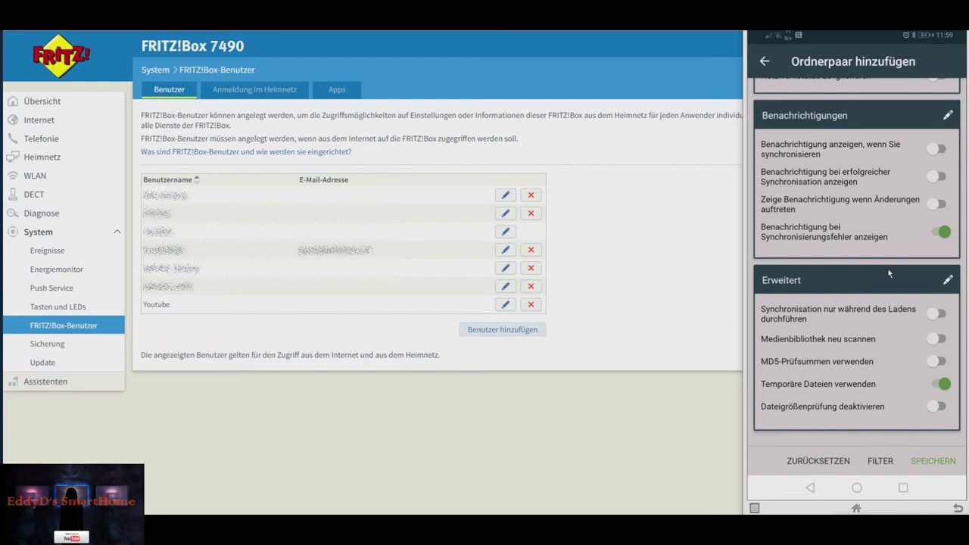
{"action": "scroll", "coordinate": [888, 268], "scroll_direction": "up", "scroll_amount": 5}
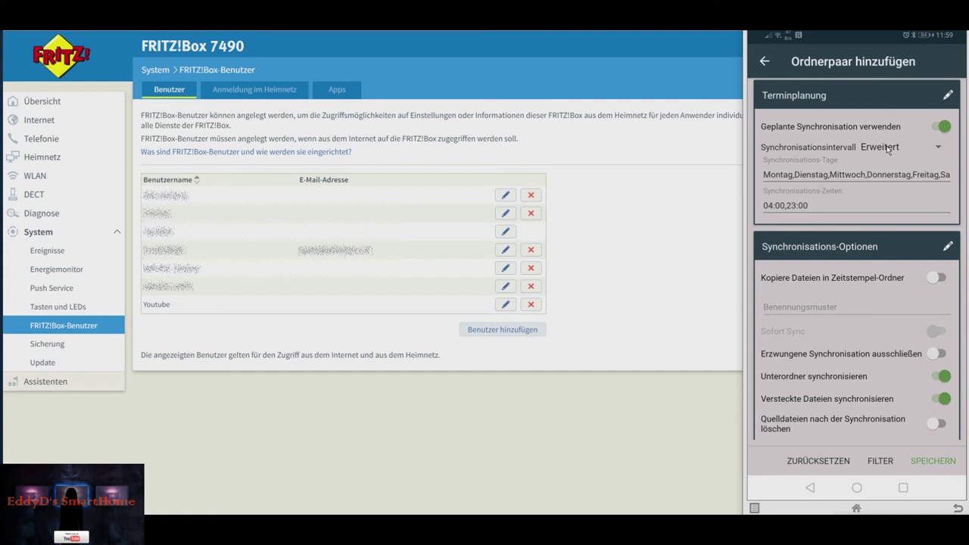
{"action": "scroll", "coordinate": [889, 149], "scroll_direction": "up", "scroll_amount": 3}
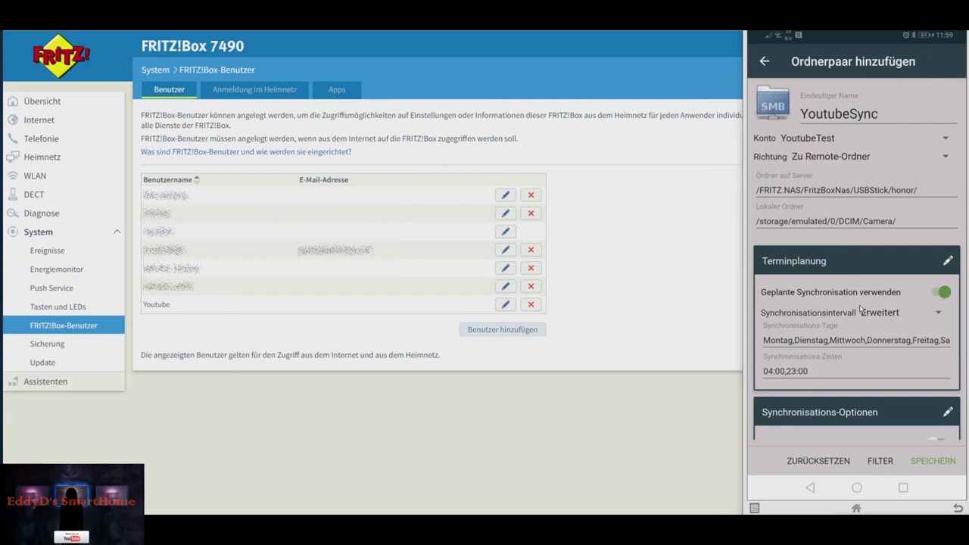
- Confirm the interval is still Erweitert and save the YoutubeSync pair
{"action": "left_click", "coordinate": [936, 312]}
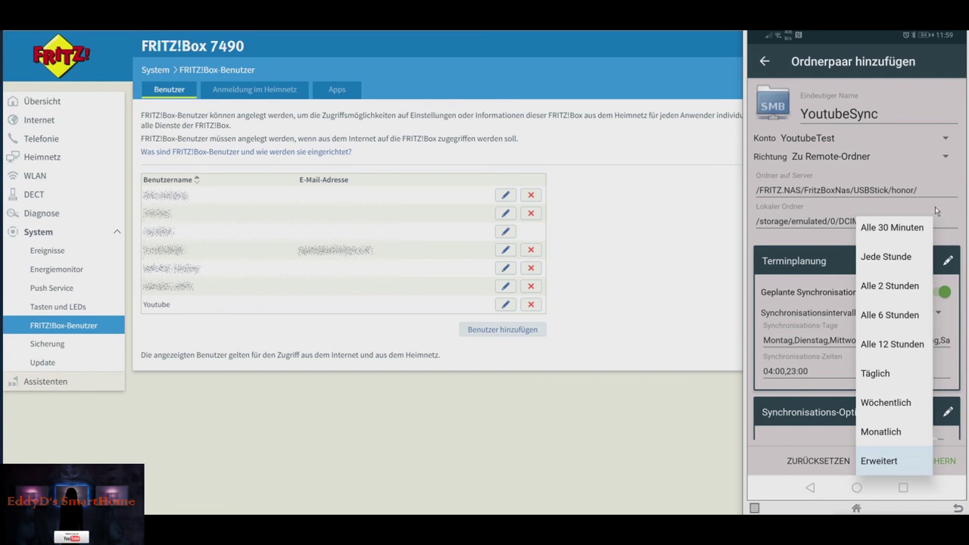
{"action": "left_click", "coordinate": [957, 233]}
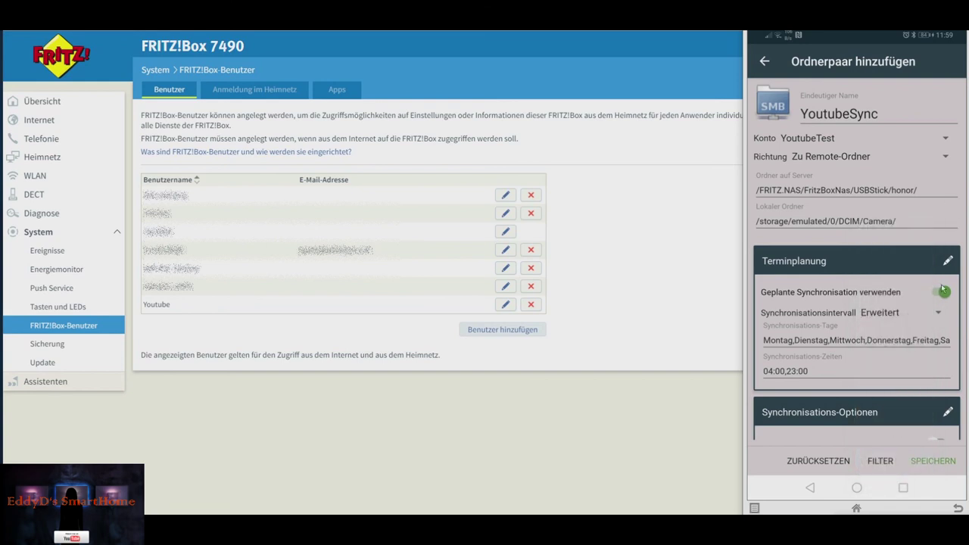
{"action": "left_click", "coordinate": [934, 461]}
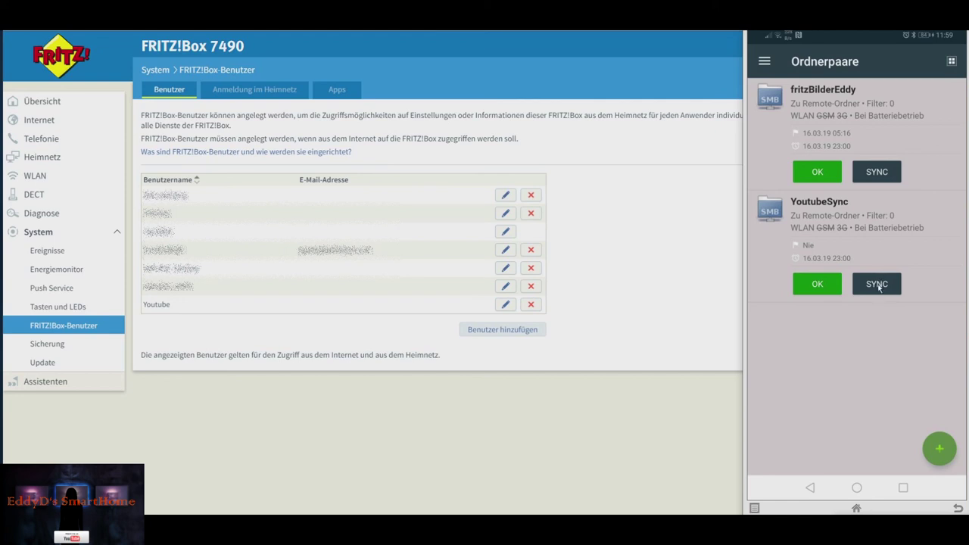
{"action": "left_click", "coordinate": [877, 284]}
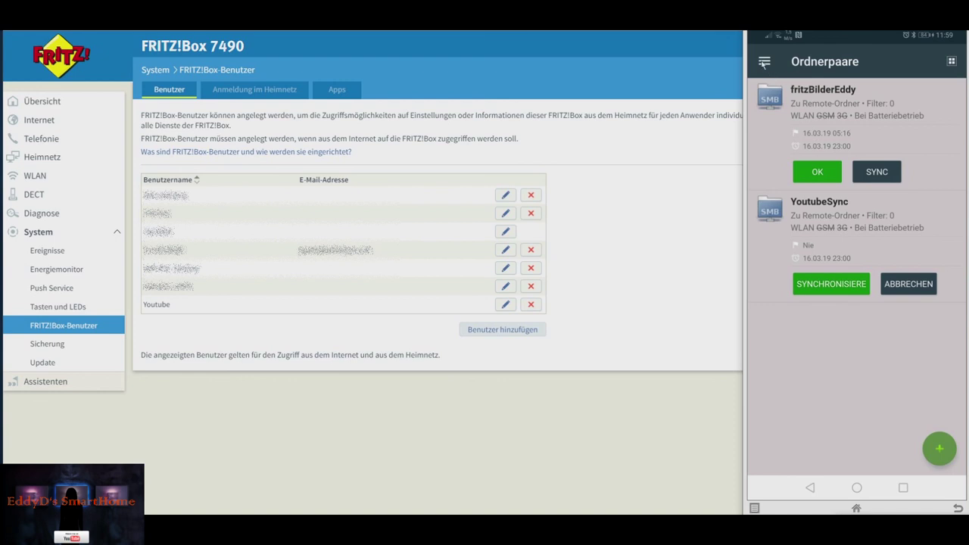
- Follow YoutubeSync's upload on the Synchronisations-Status screen, checking the Verlauf history
{"action": "left_click", "coordinate": [764, 62]}
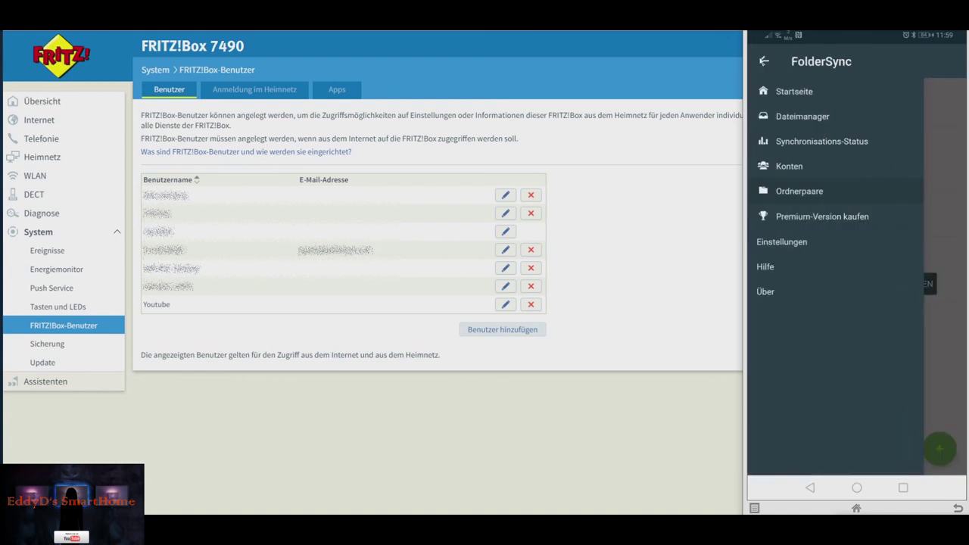
{"action": "left_click", "coordinate": [827, 141]}
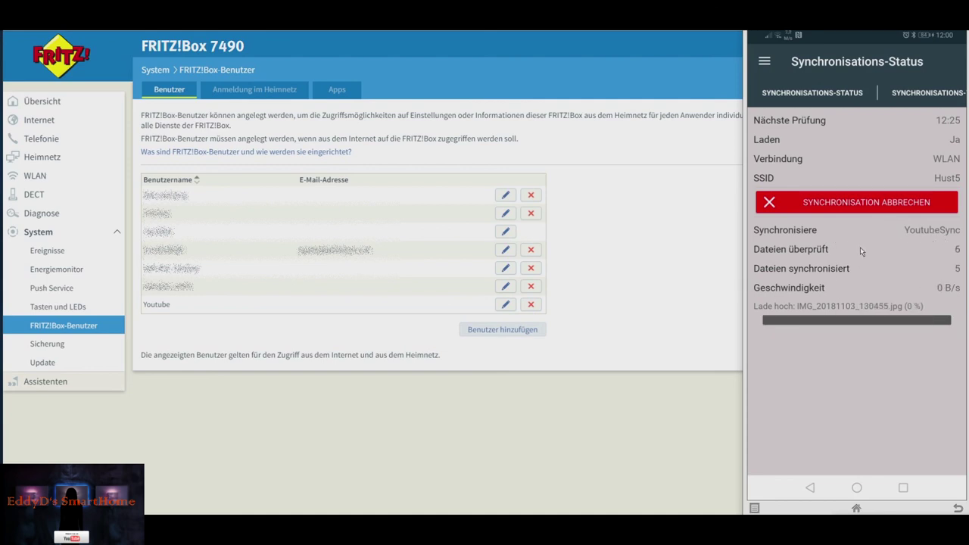
{"action": "left_click", "coordinate": [906, 97]}
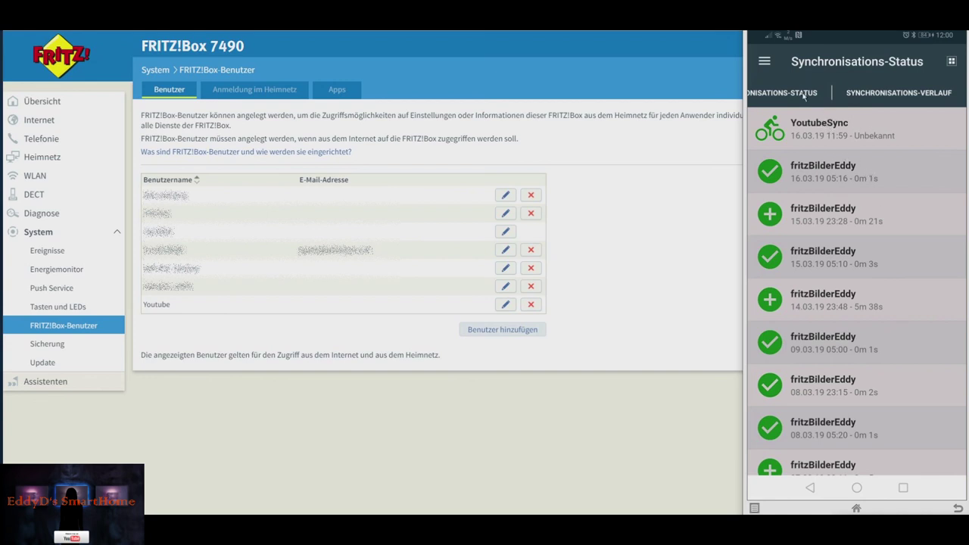
{"action": "left_click", "coordinate": [805, 93]}
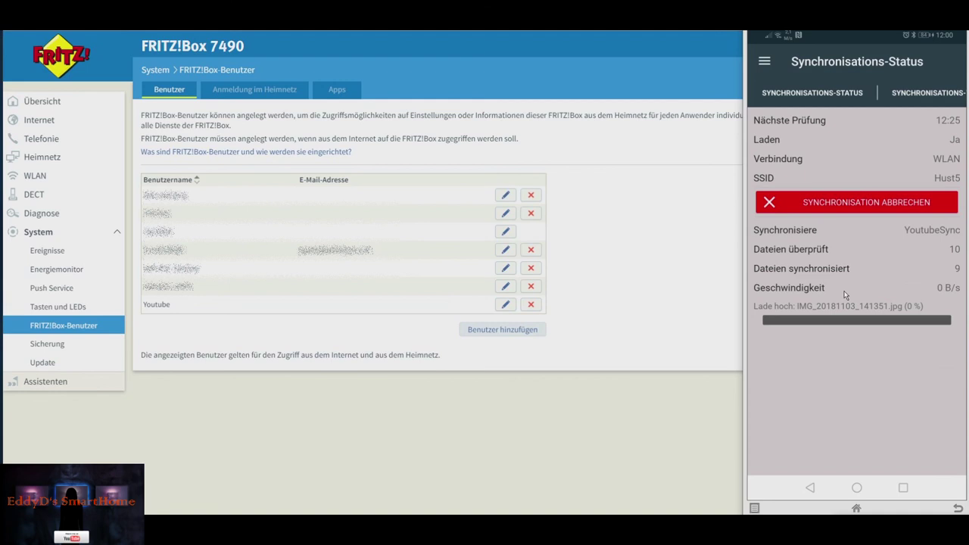